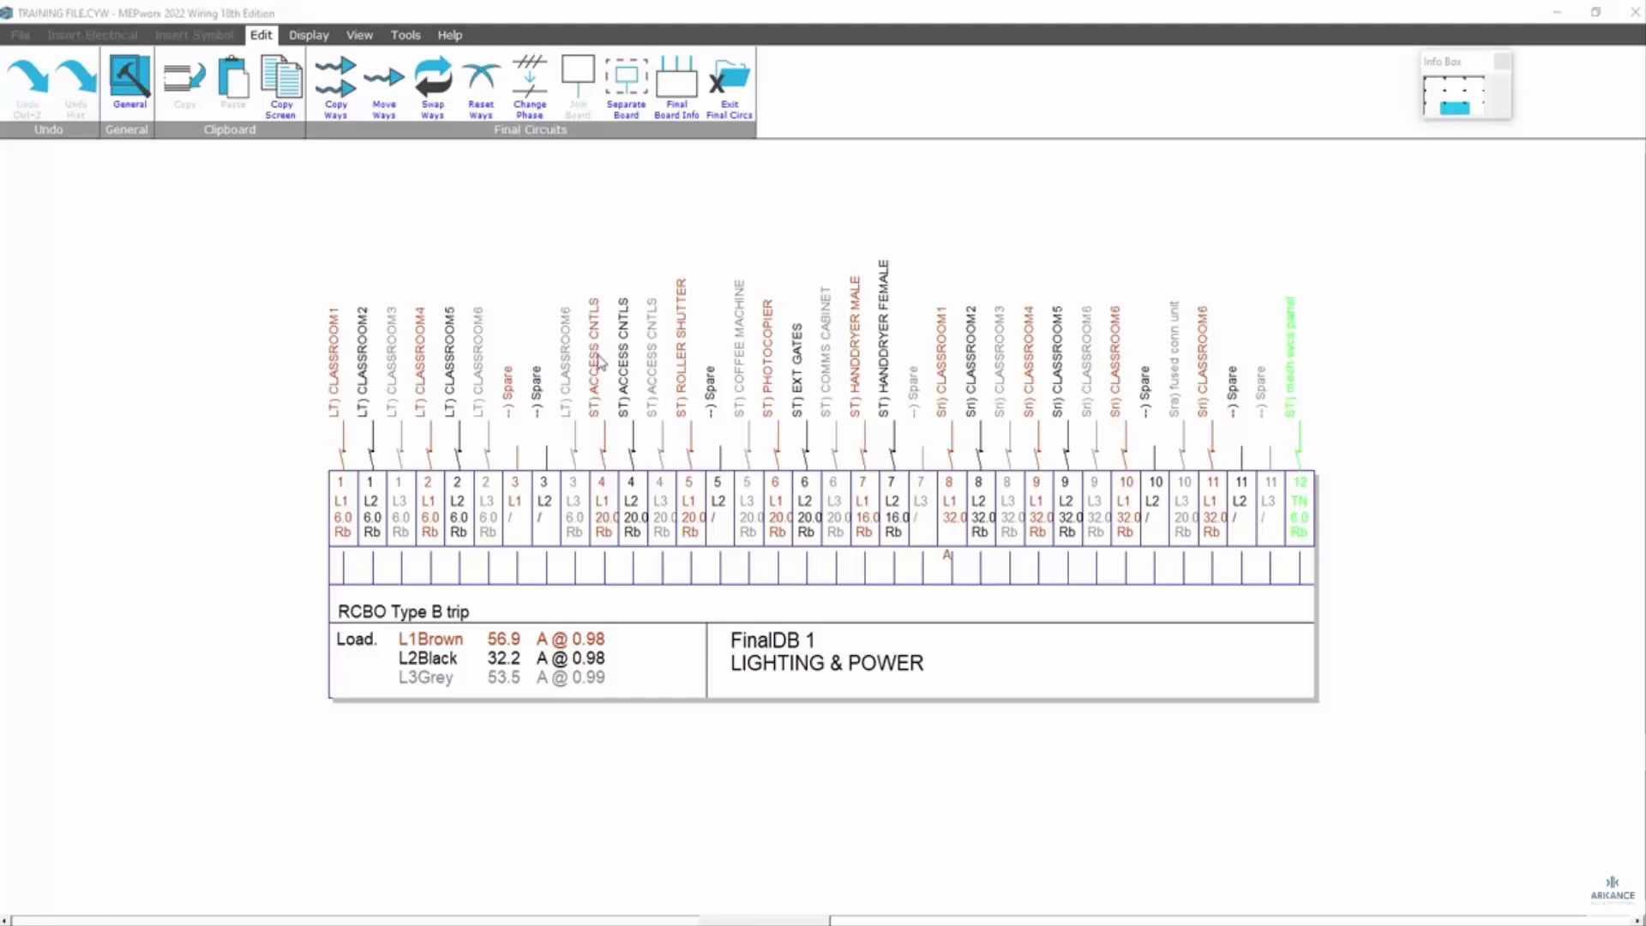
# Step: Move the ROLLER SHUTTER circuit from way 5 L1 to 10 L2 and the ACCESS CNTLS circuit from way 4 L3 to 7 L3
pyautogui.click(384, 85)
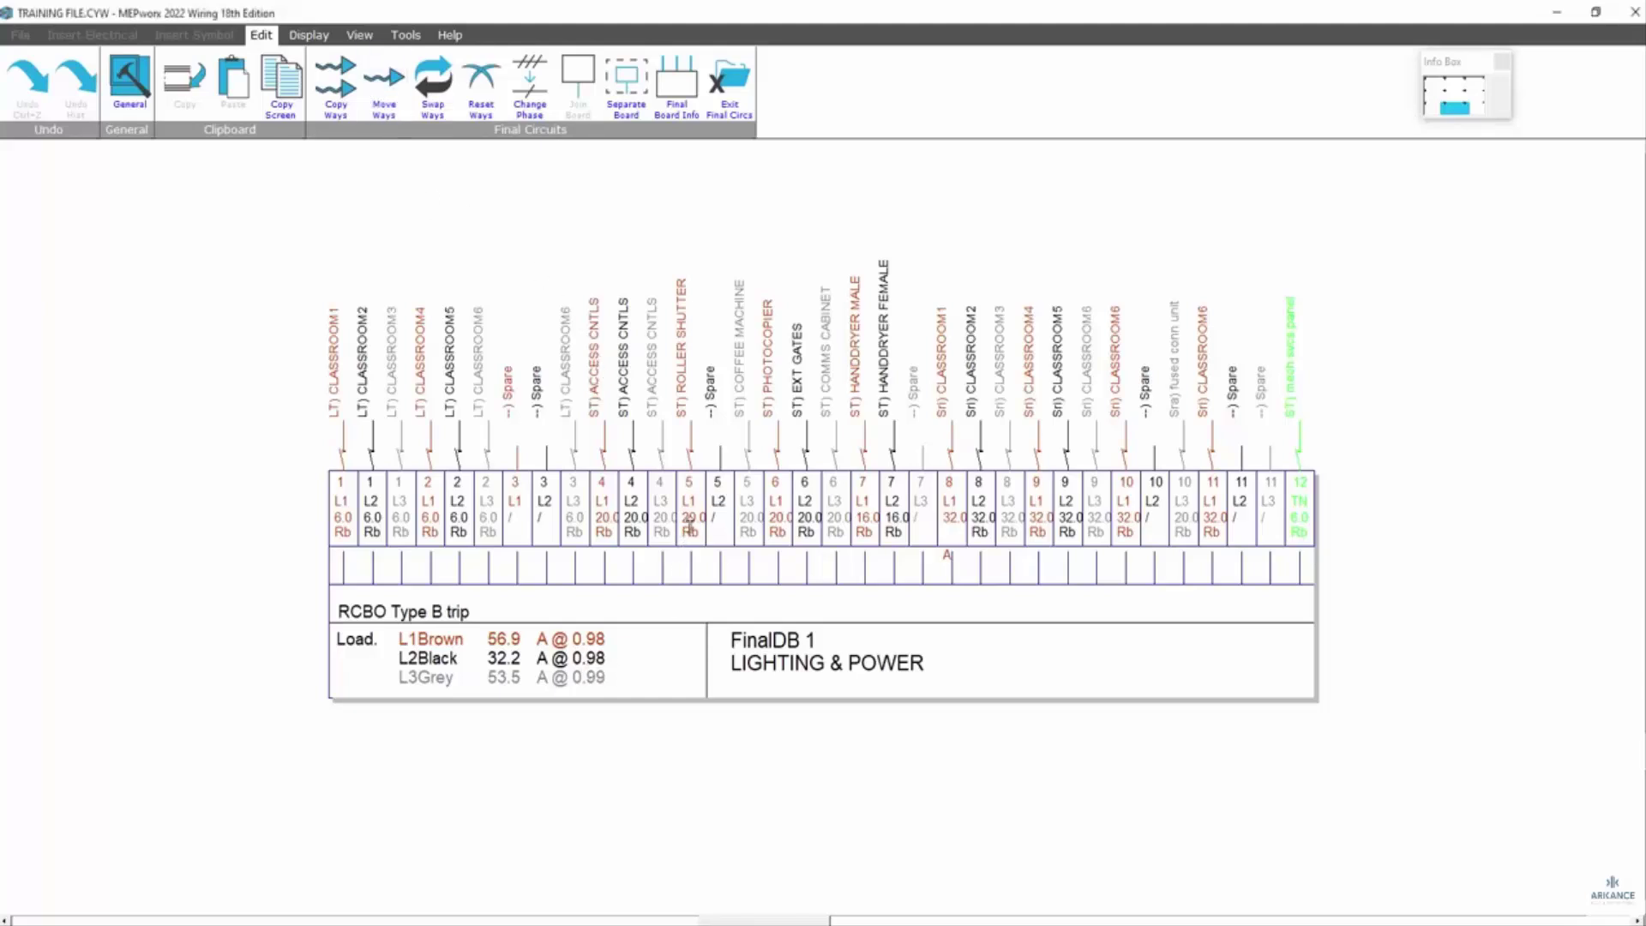
pyautogui.click(690, 525)
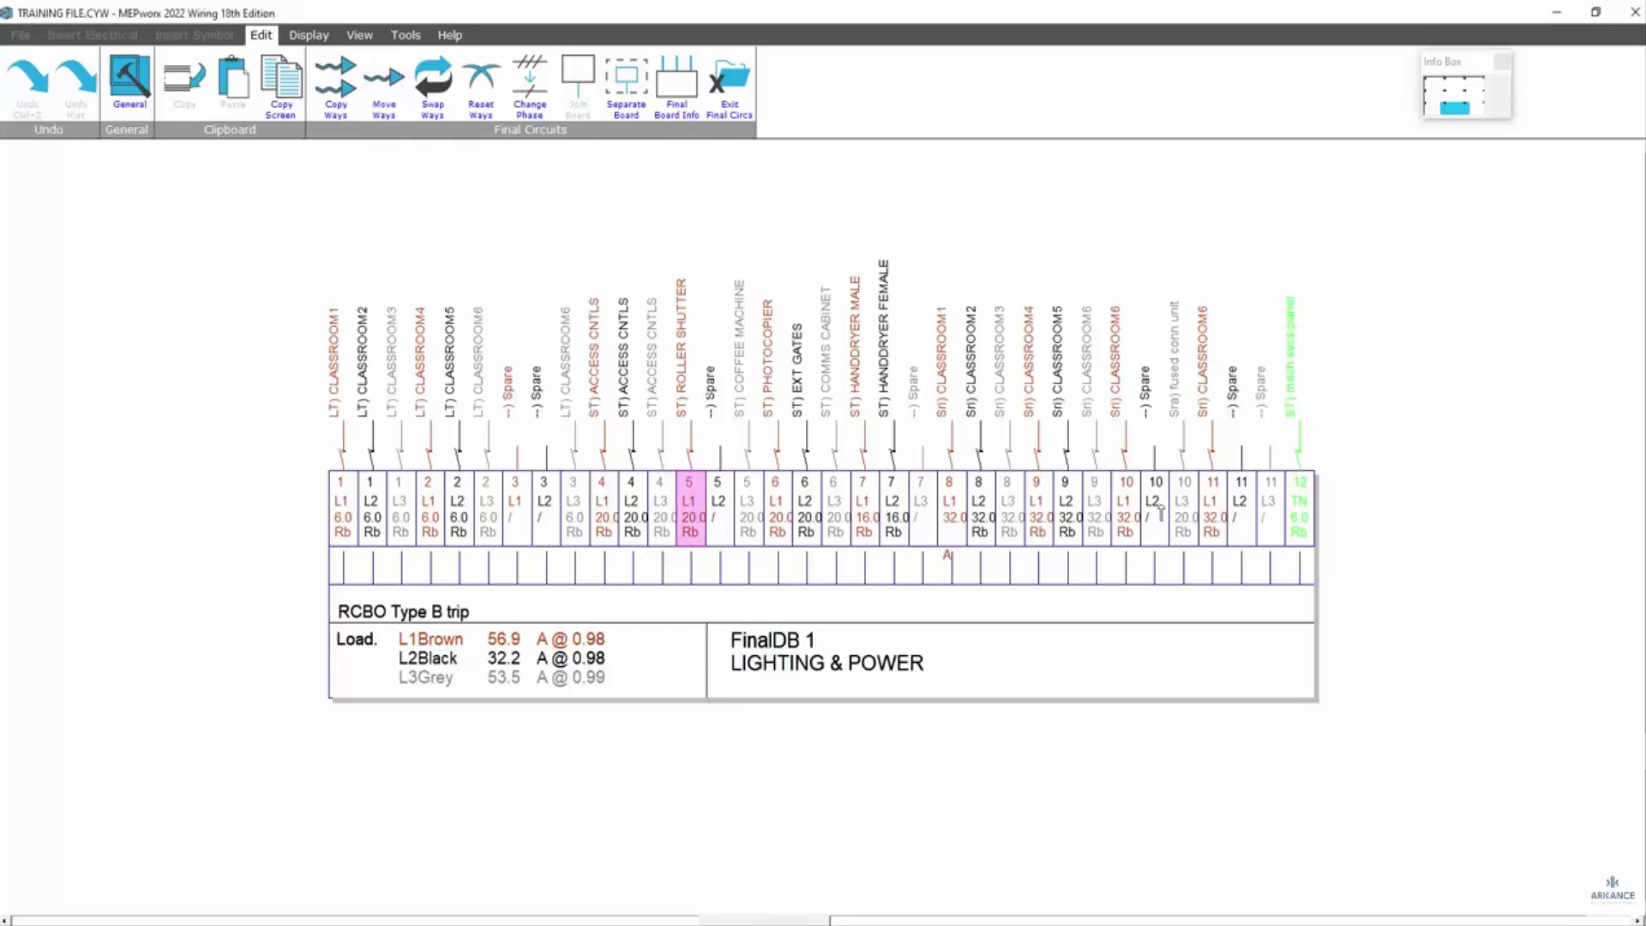
pyautogui.click(1157, 513)
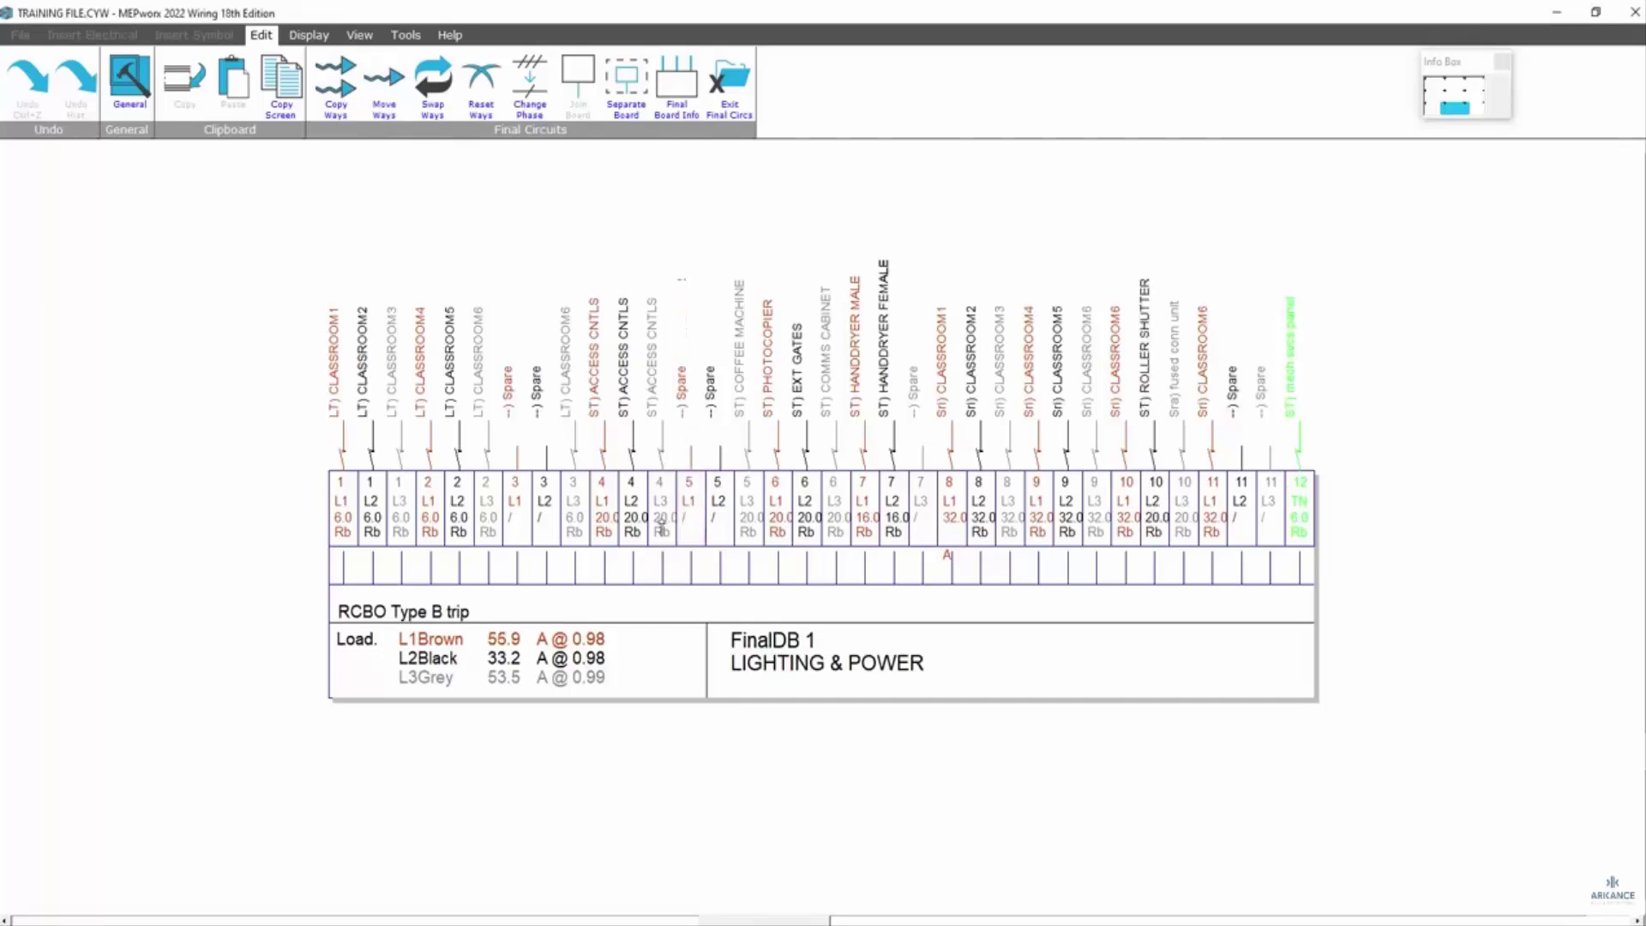
pyautogui.click(661, 525)
pyautogui.click(923, 517)
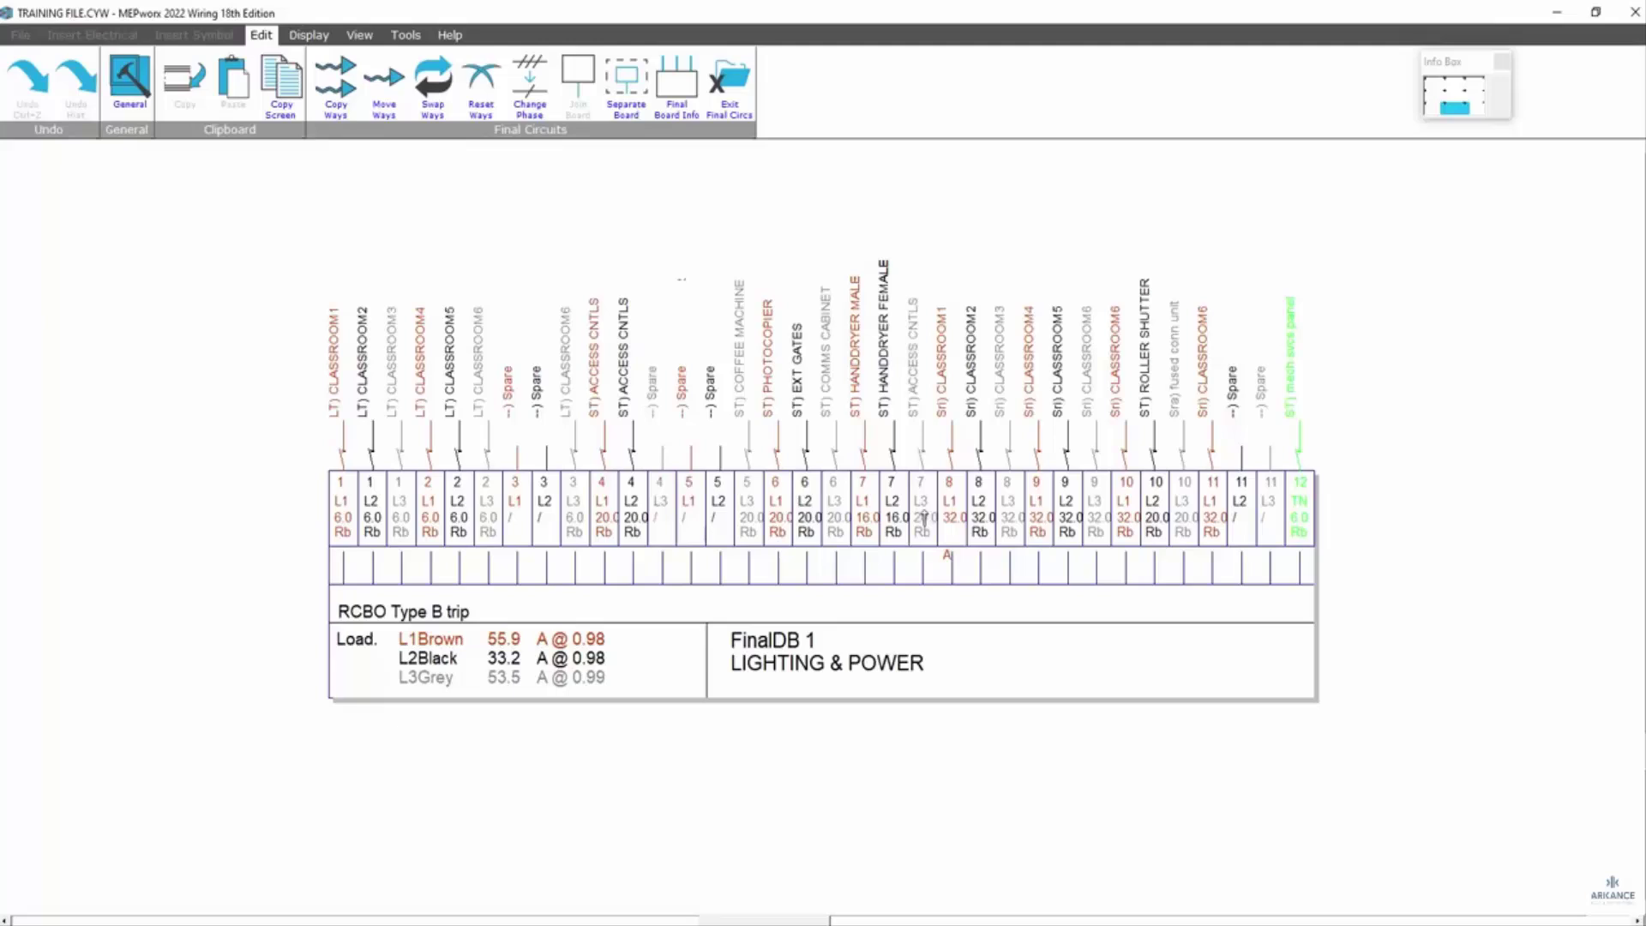
# Step: Move the ACCESS CNTLS circuits from way 4 L2 to 11 L2 and from way 4 L1 to 11 L3
pyautogui.click(632, 512)
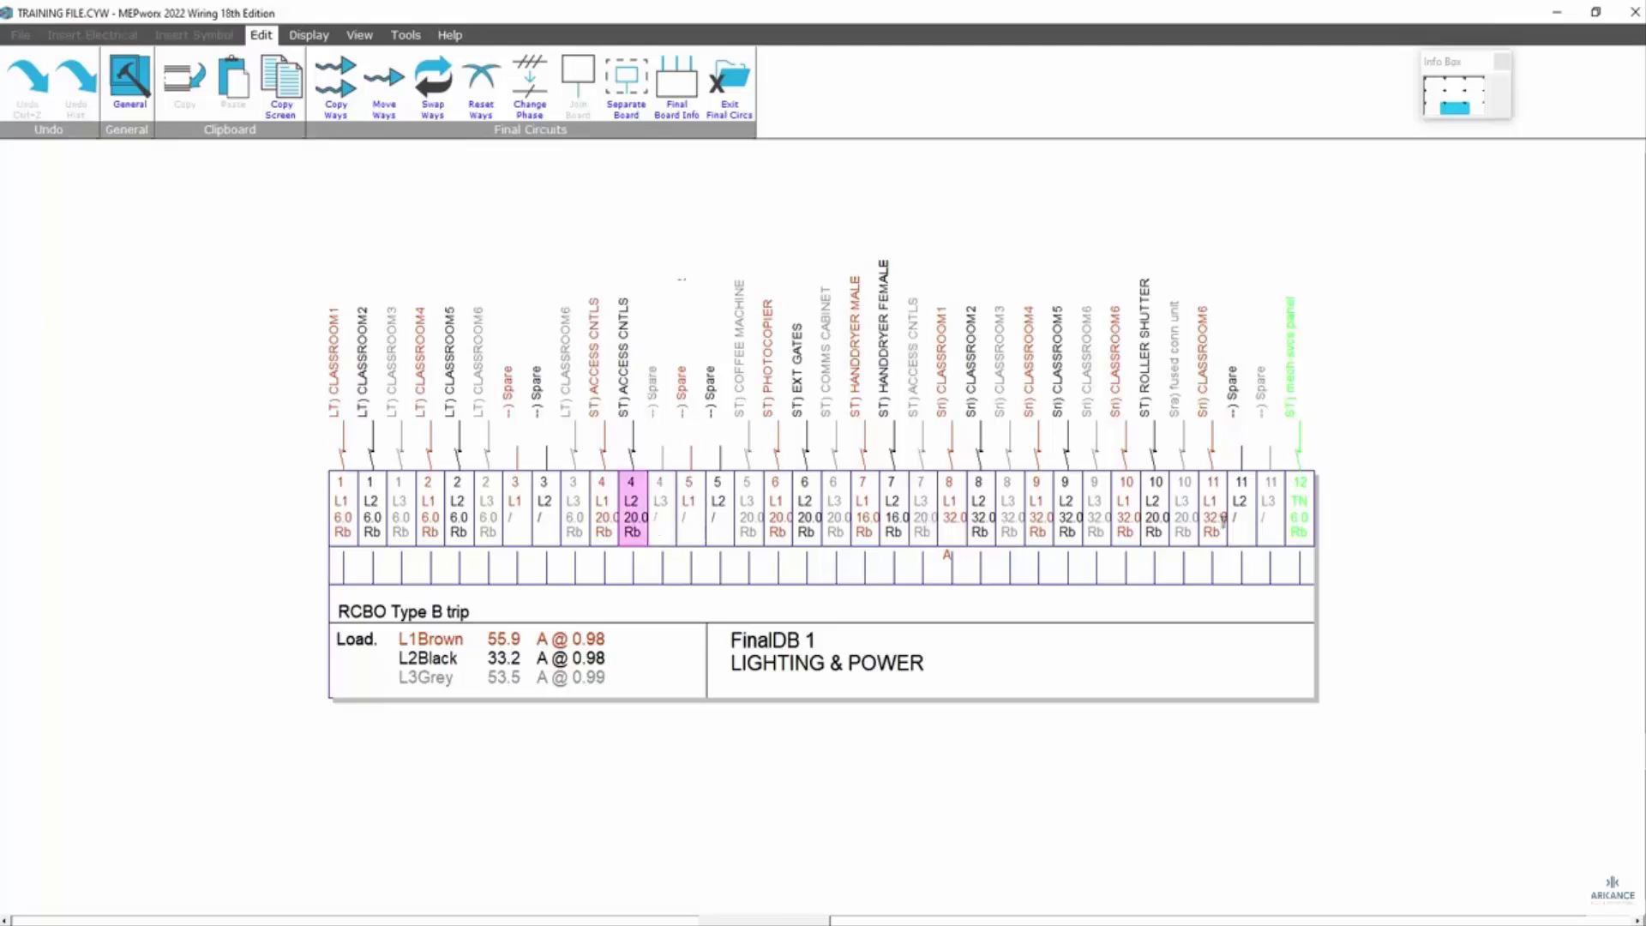
pyautogui.click(1238, 514)
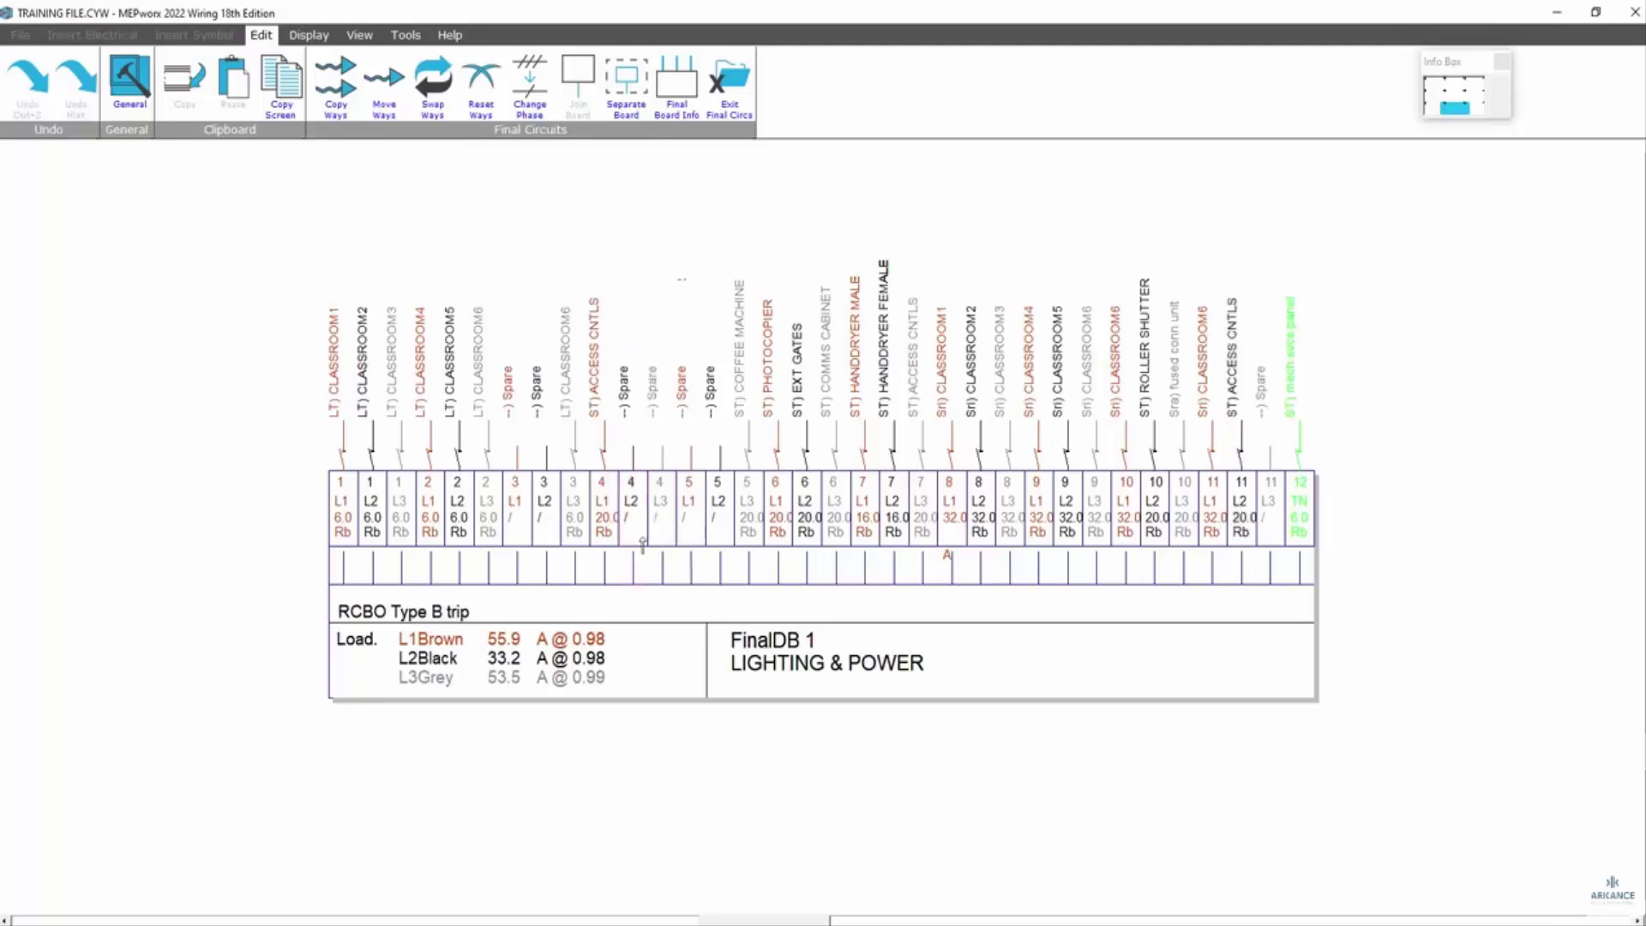
pyautogui.click(603, 523)
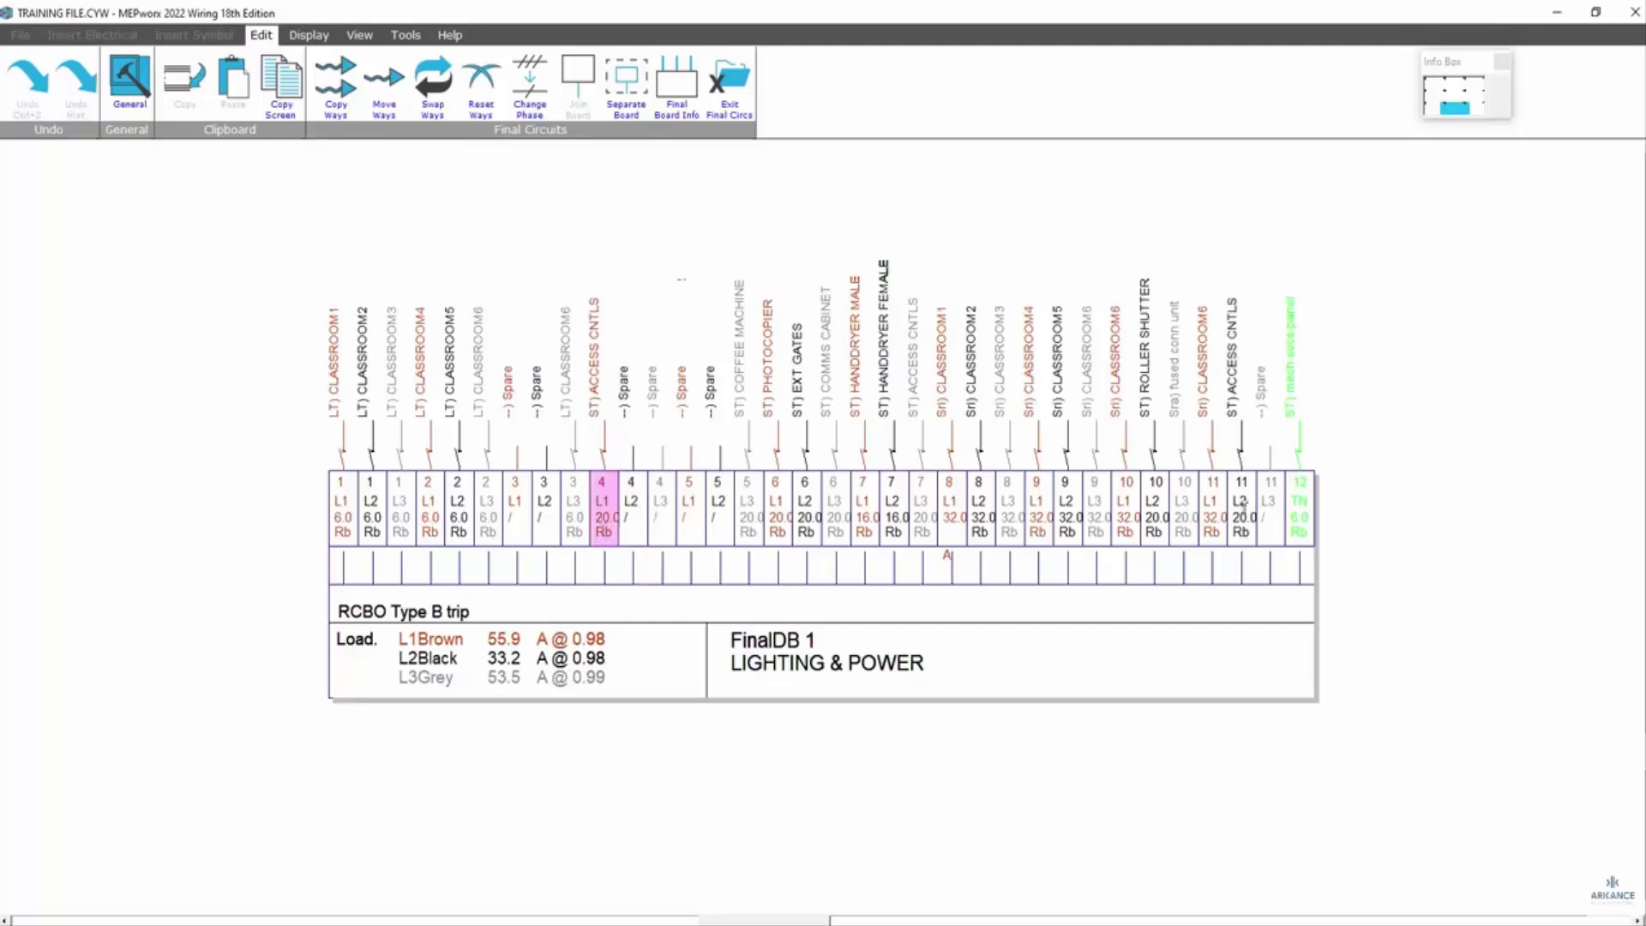
pyautogui.click(1266, 501)
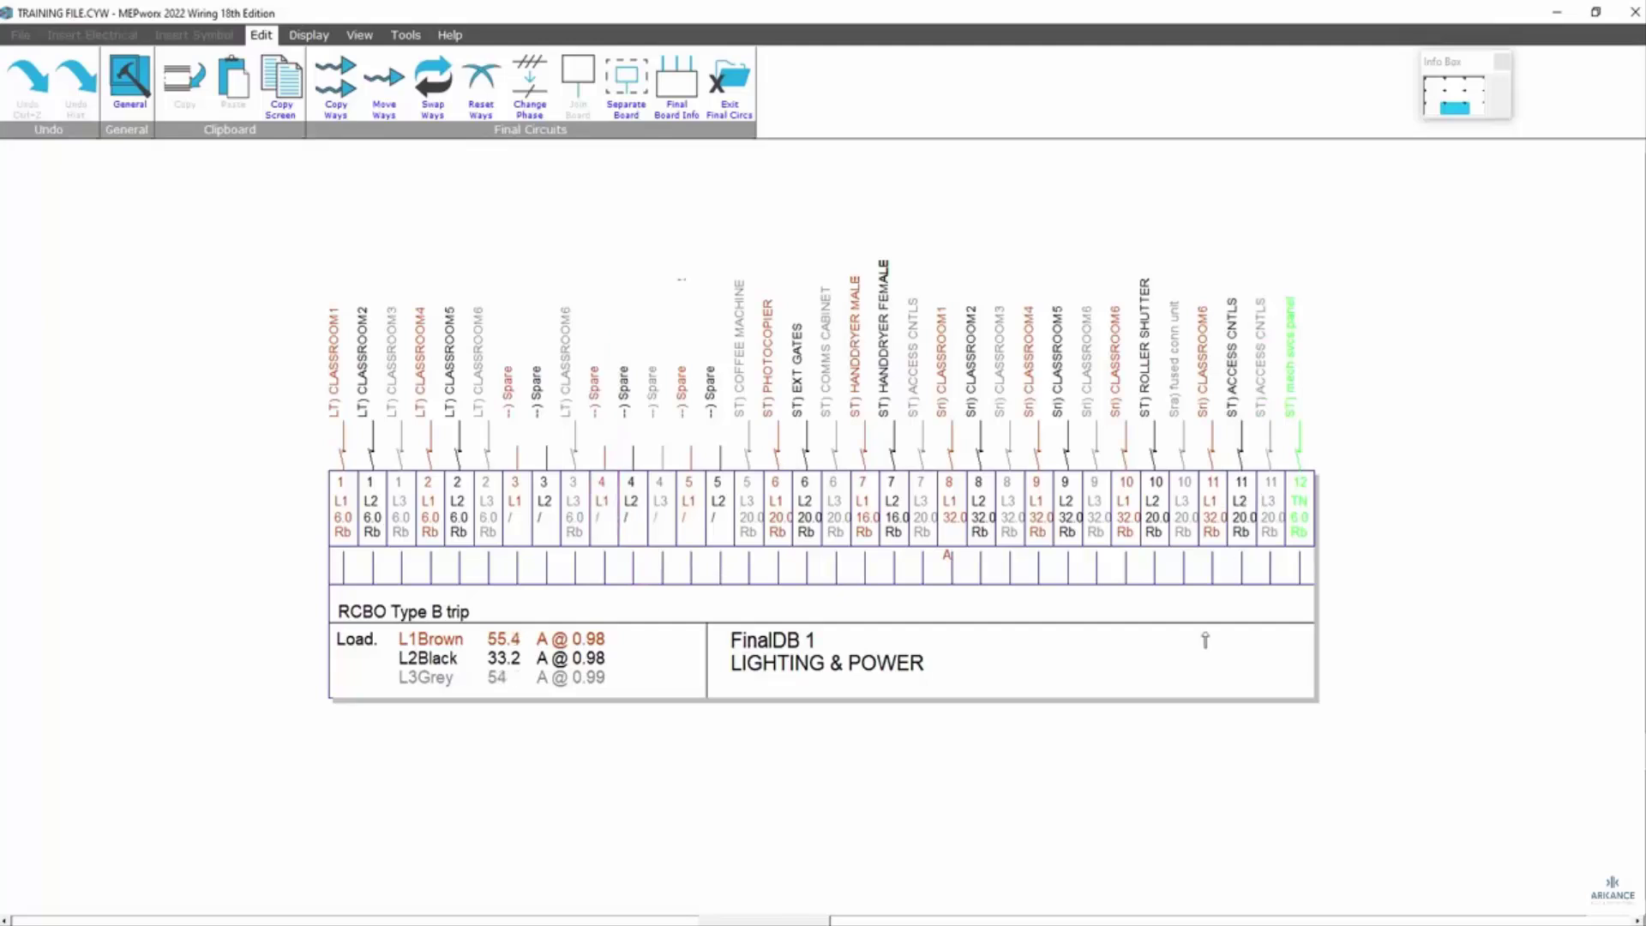
# Step: Move the CLASSROOM6 lighting circuit from way 3 L3 to the spare way 3 L1
pyautogui.click(387, 94)
pyautogui.click(575, 519)
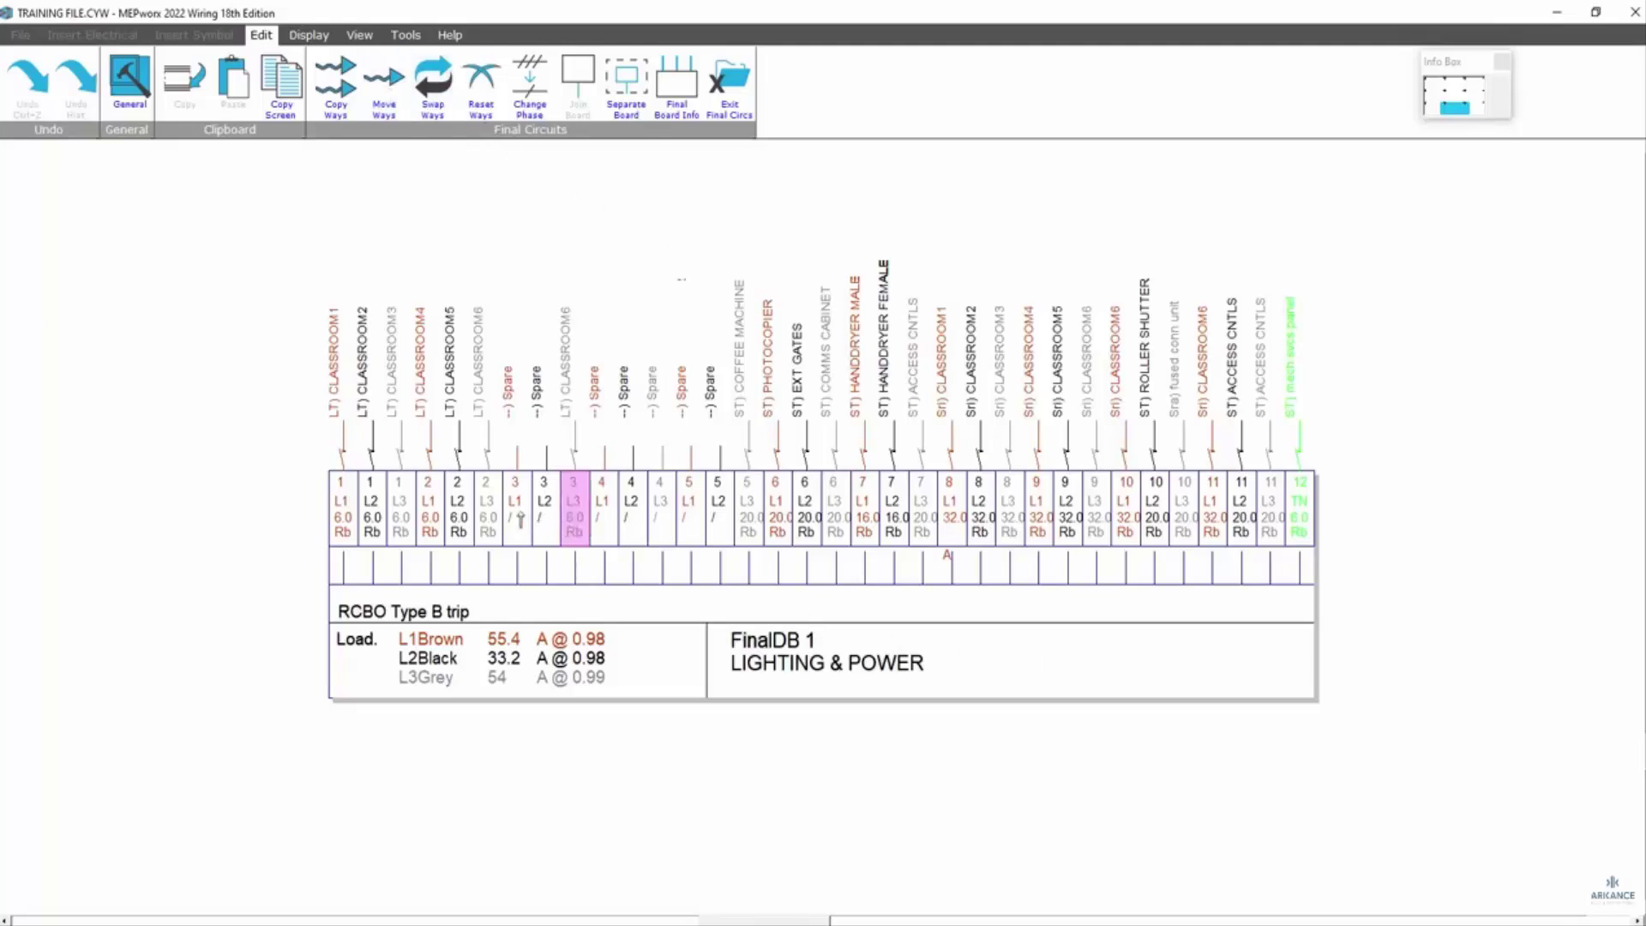
pyautogui.click(518, 520)
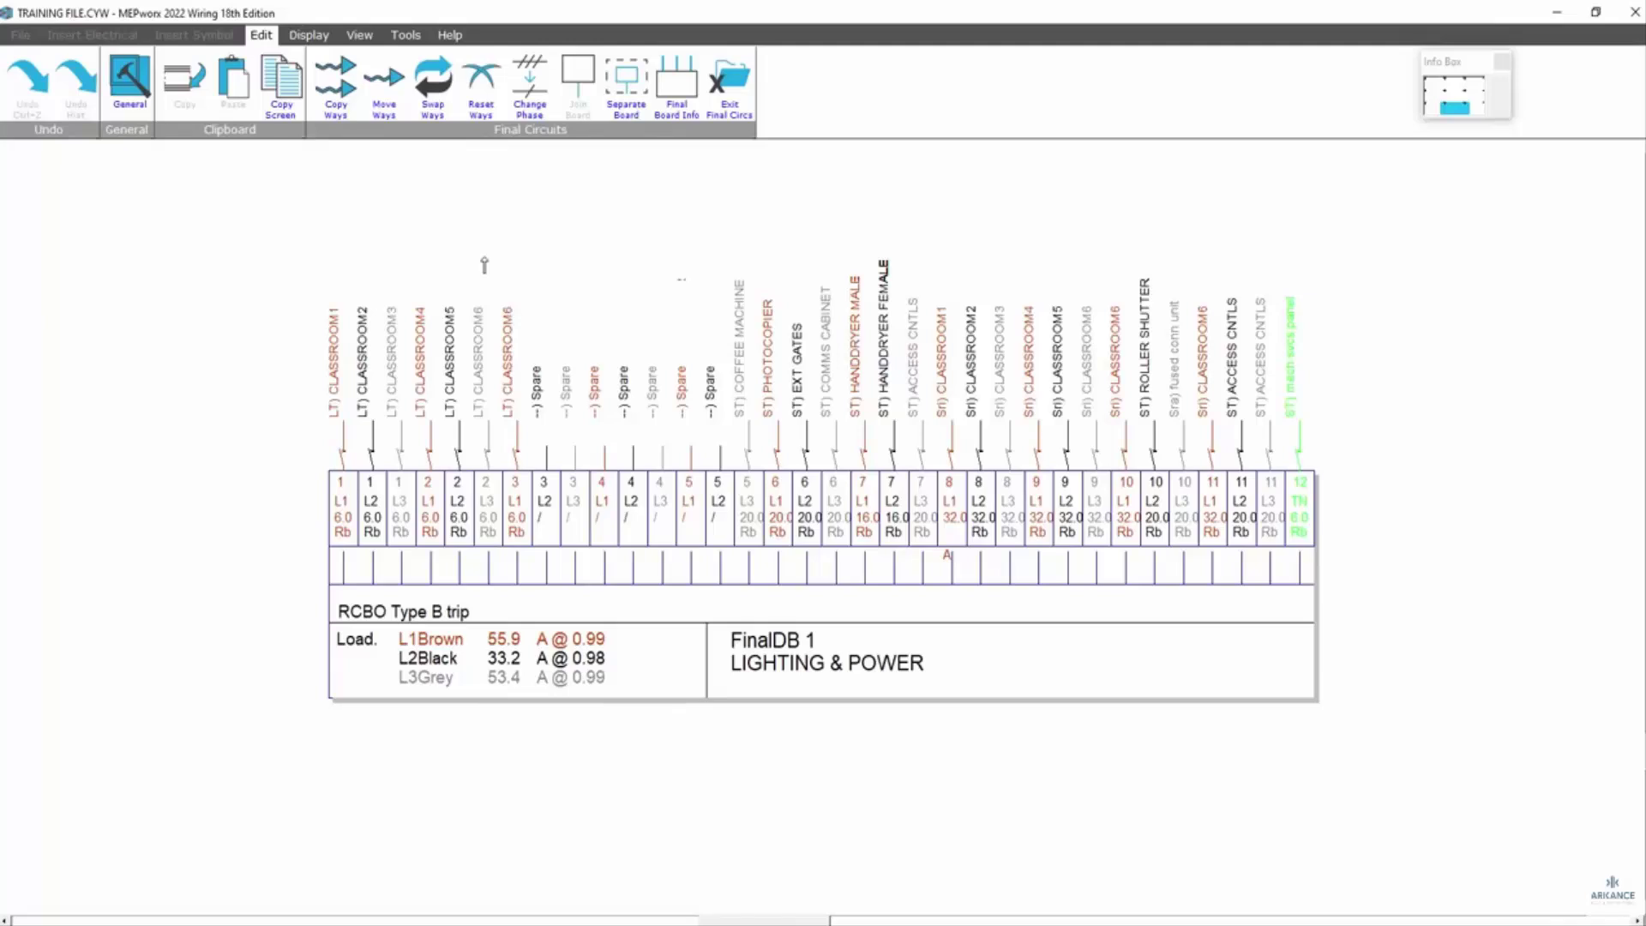
# Step: In FinalDB 1's general details, set the distribution board sections to 2 and the isolation to Isolator 16A-160A
pyautogui.doubleClick(854, 667)
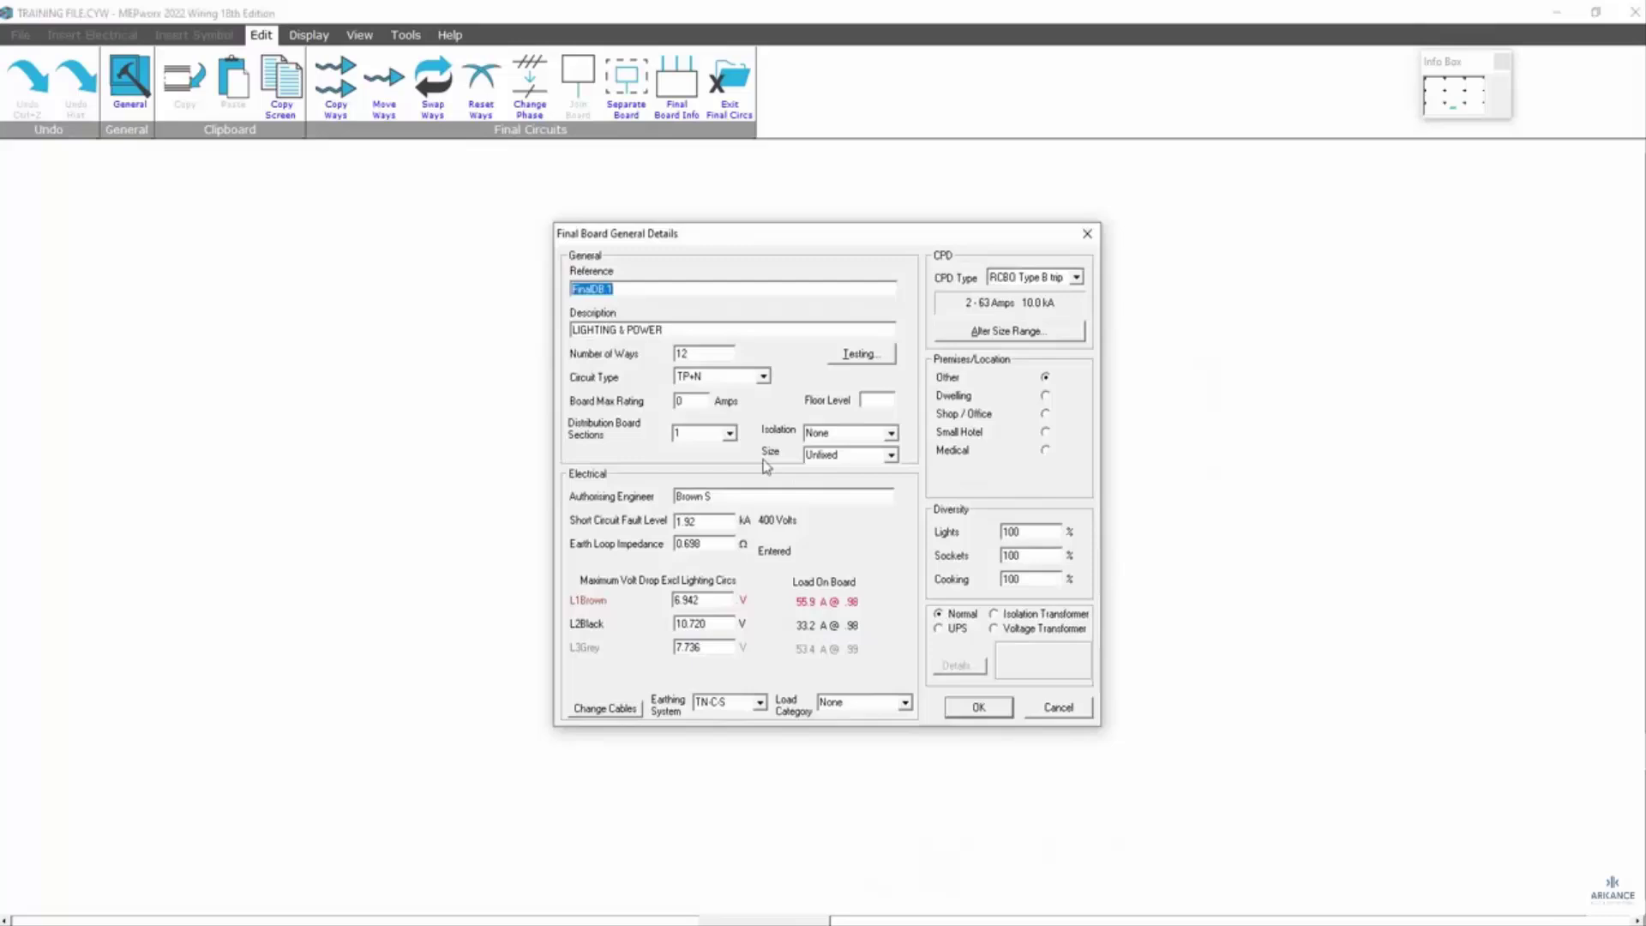
pyautogui.click(729, 433)
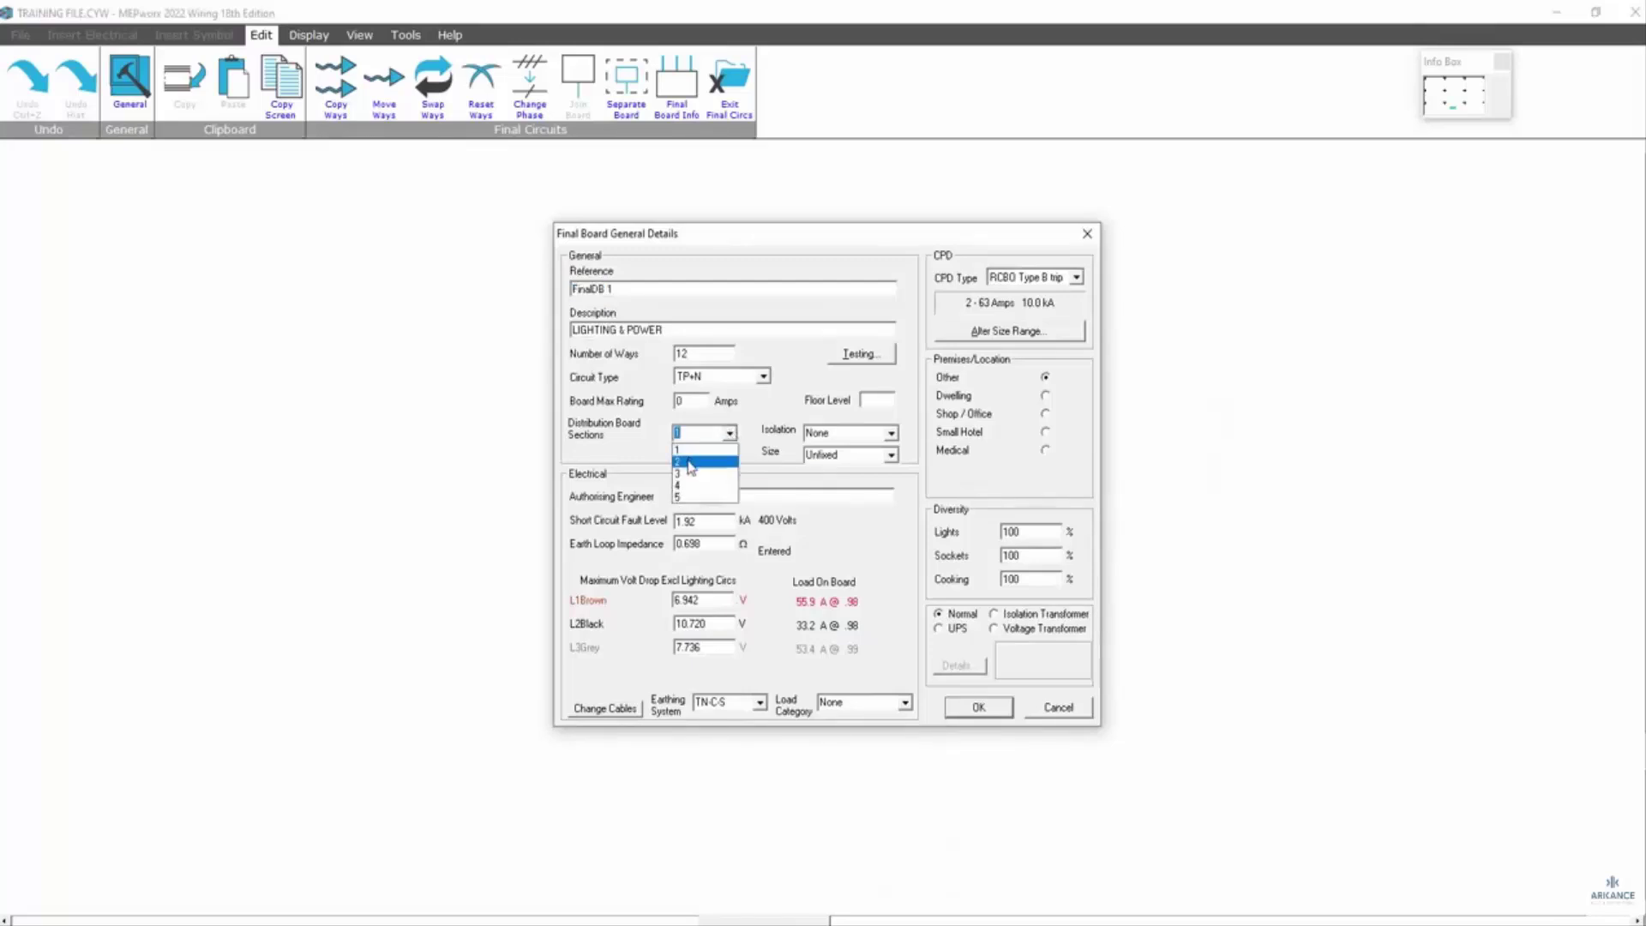
pyautogui.click(892, 434)
pyautogui.moveTo(895, 470); pyautogui.dragTo(898, 532)
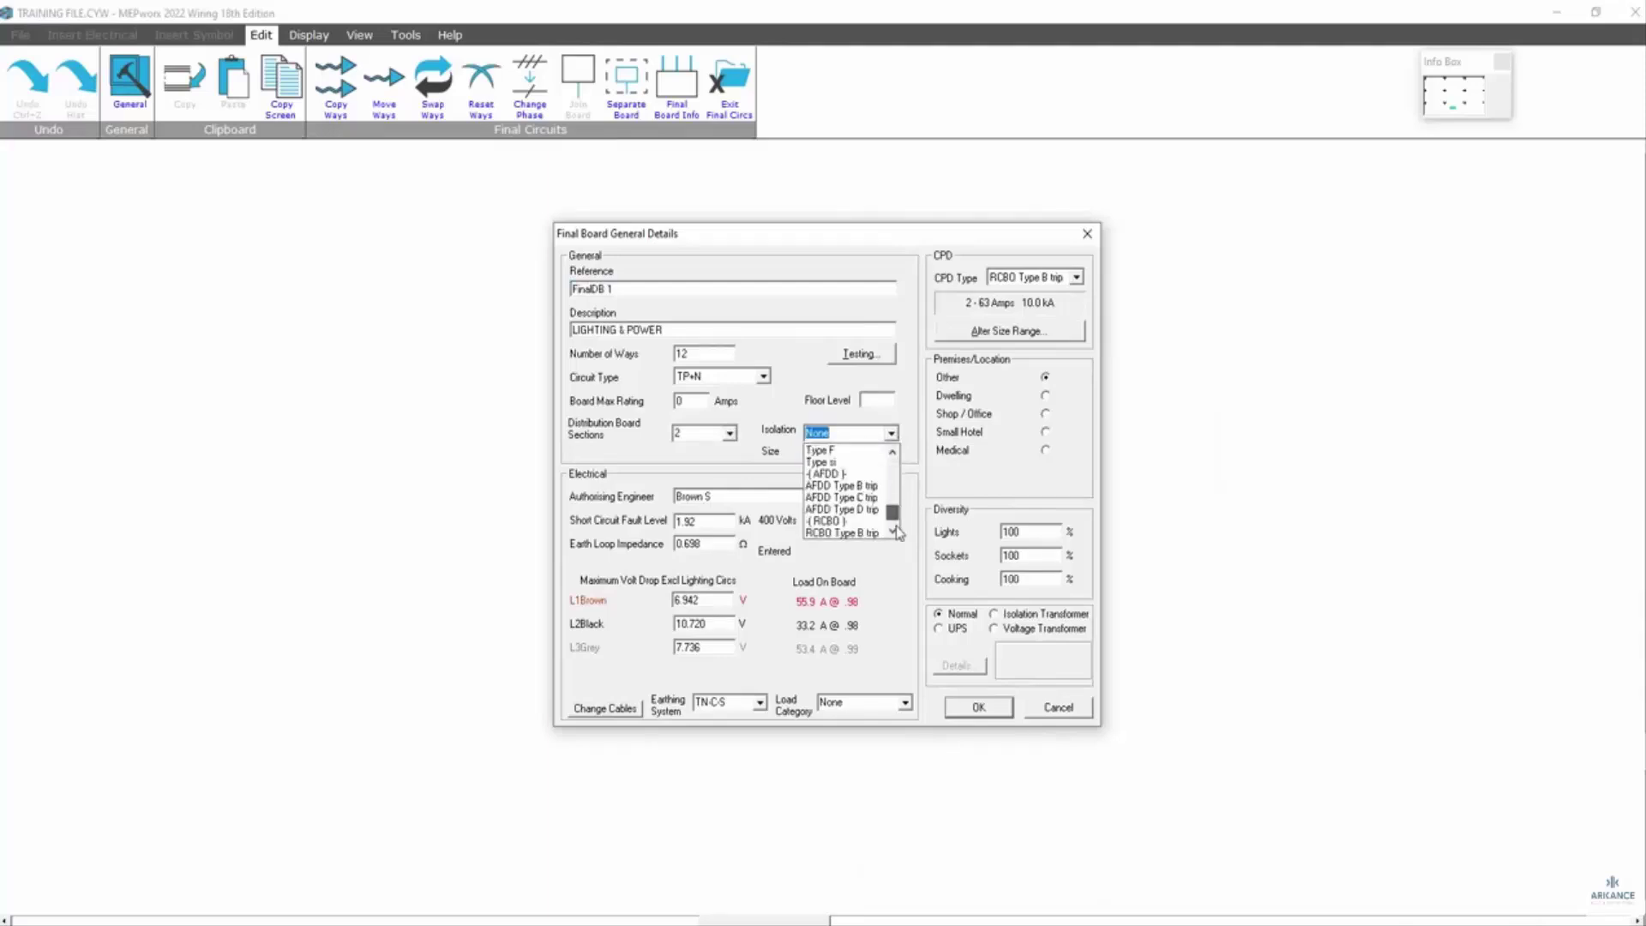
pyautogui.click(866, 532)
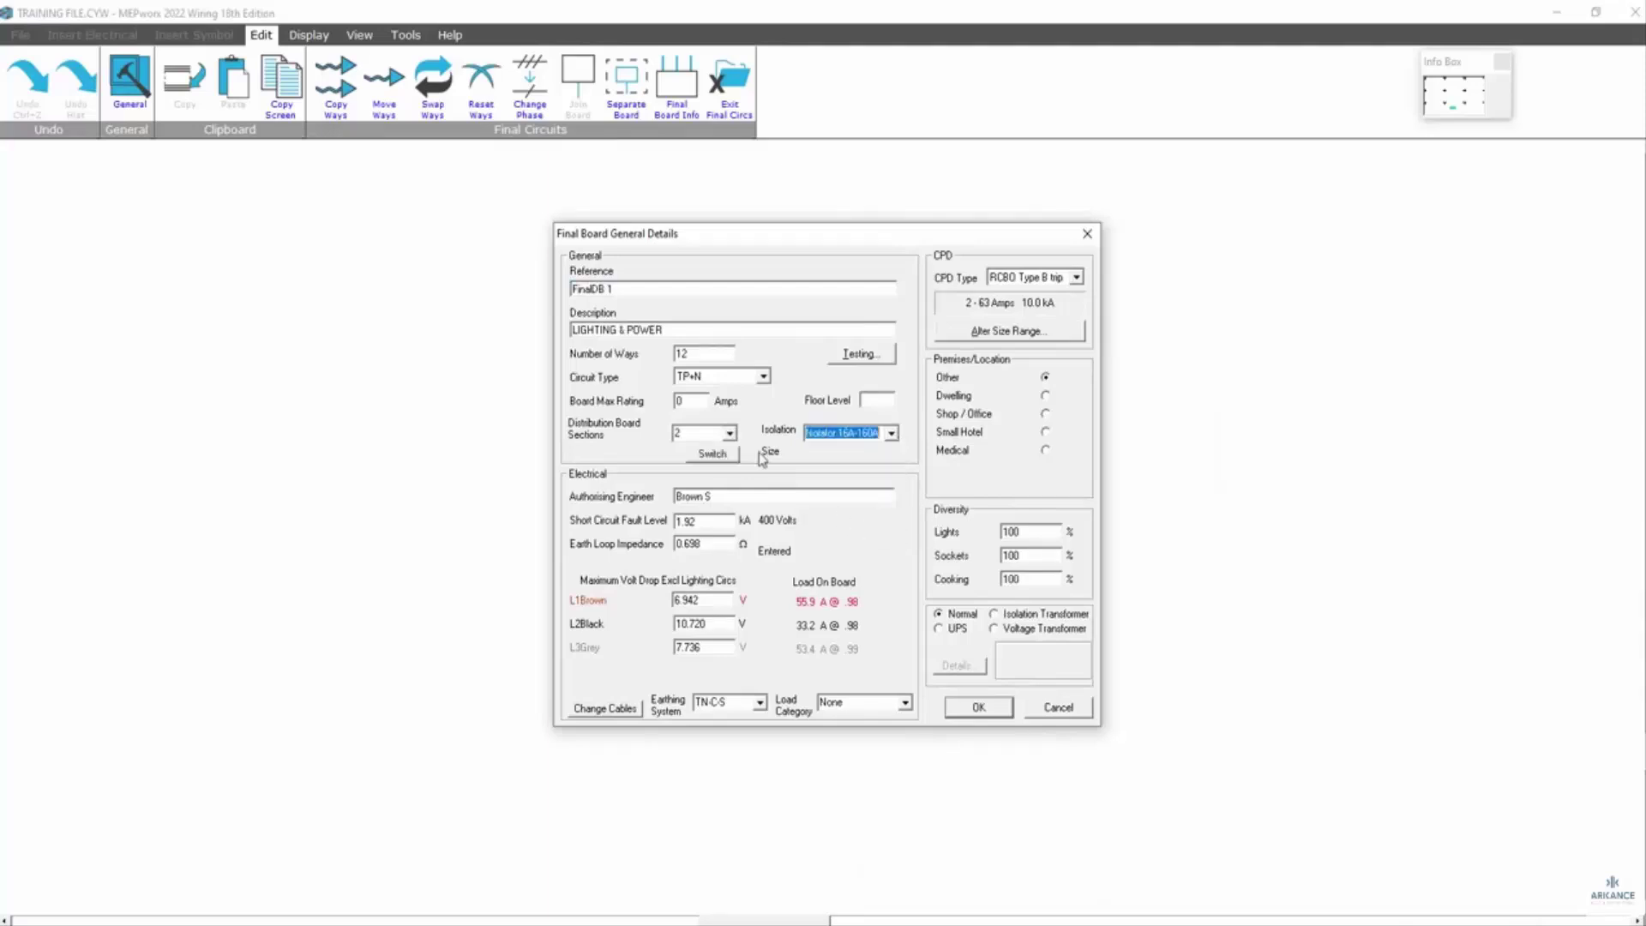
# Step: Choose the 160 A TPN board isolator as the switch disconnector for FinalDB 1
pyautogui.click(716, 456)
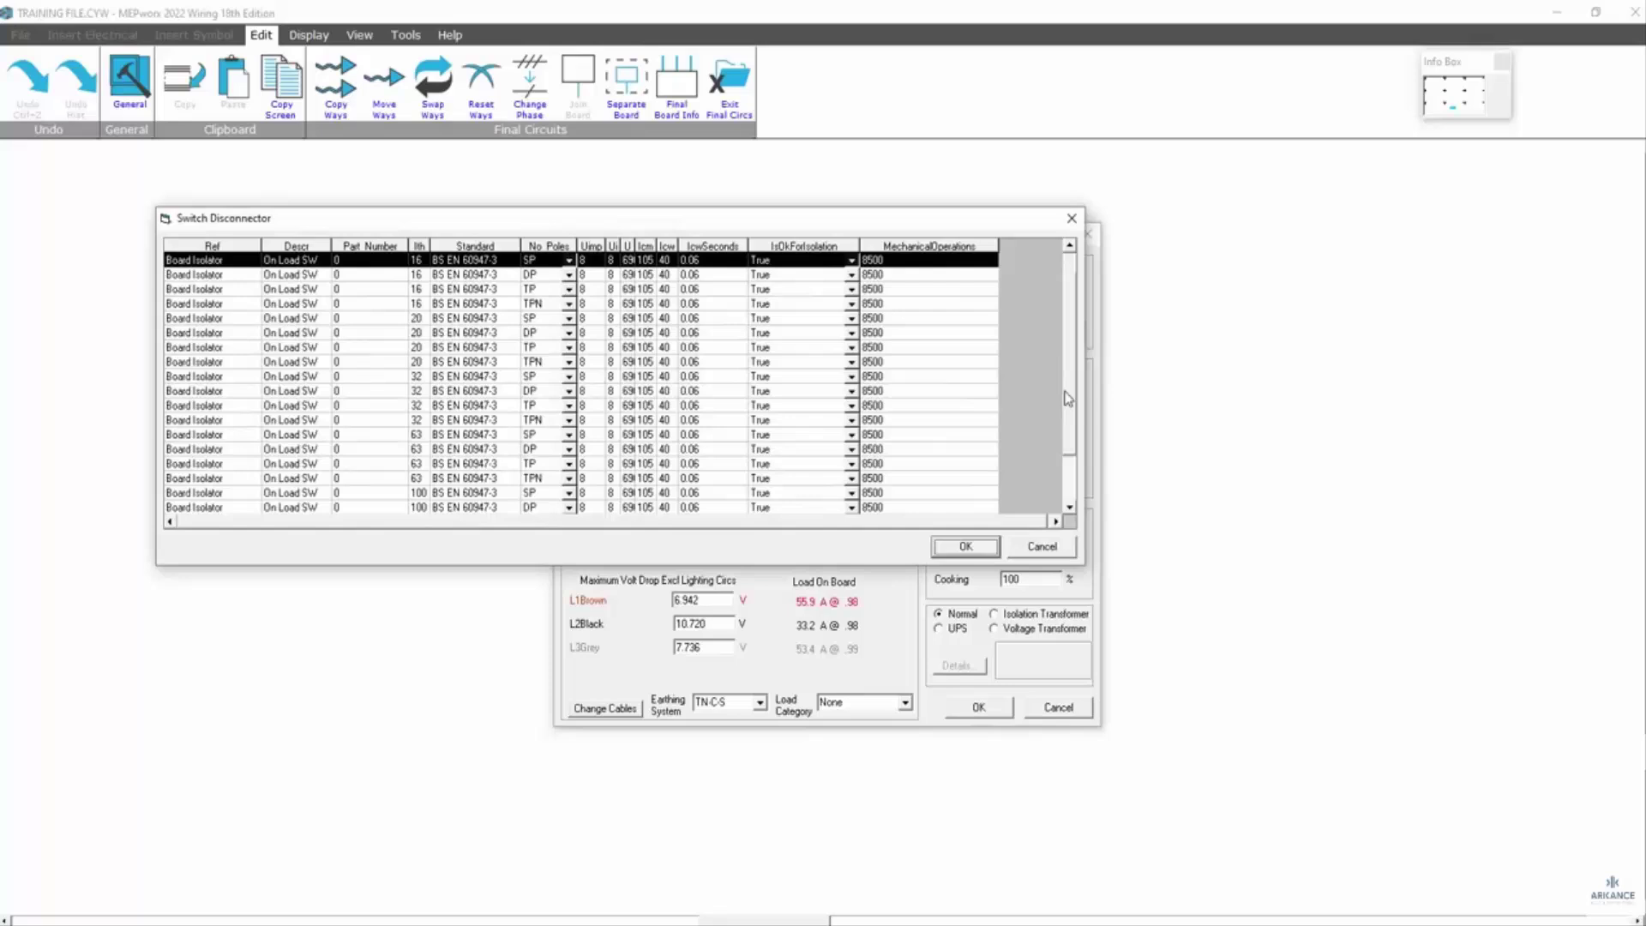
pyautogui.click(1069, 446)
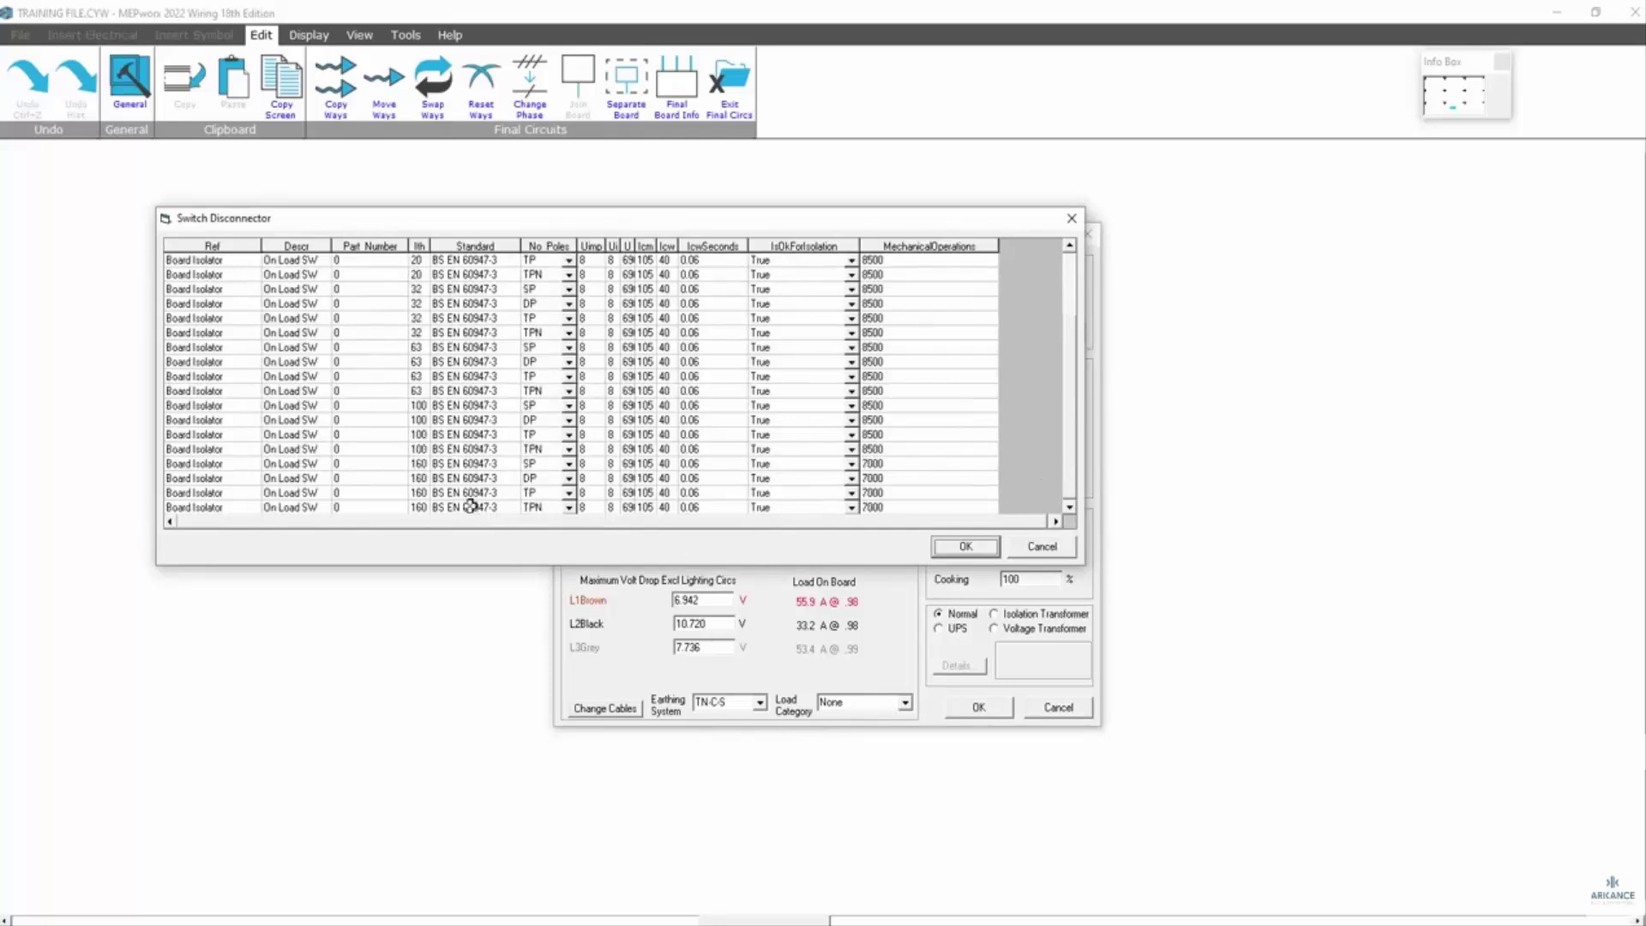
pyautogui.click(473, 507)
pyautogui.click(965, 546)
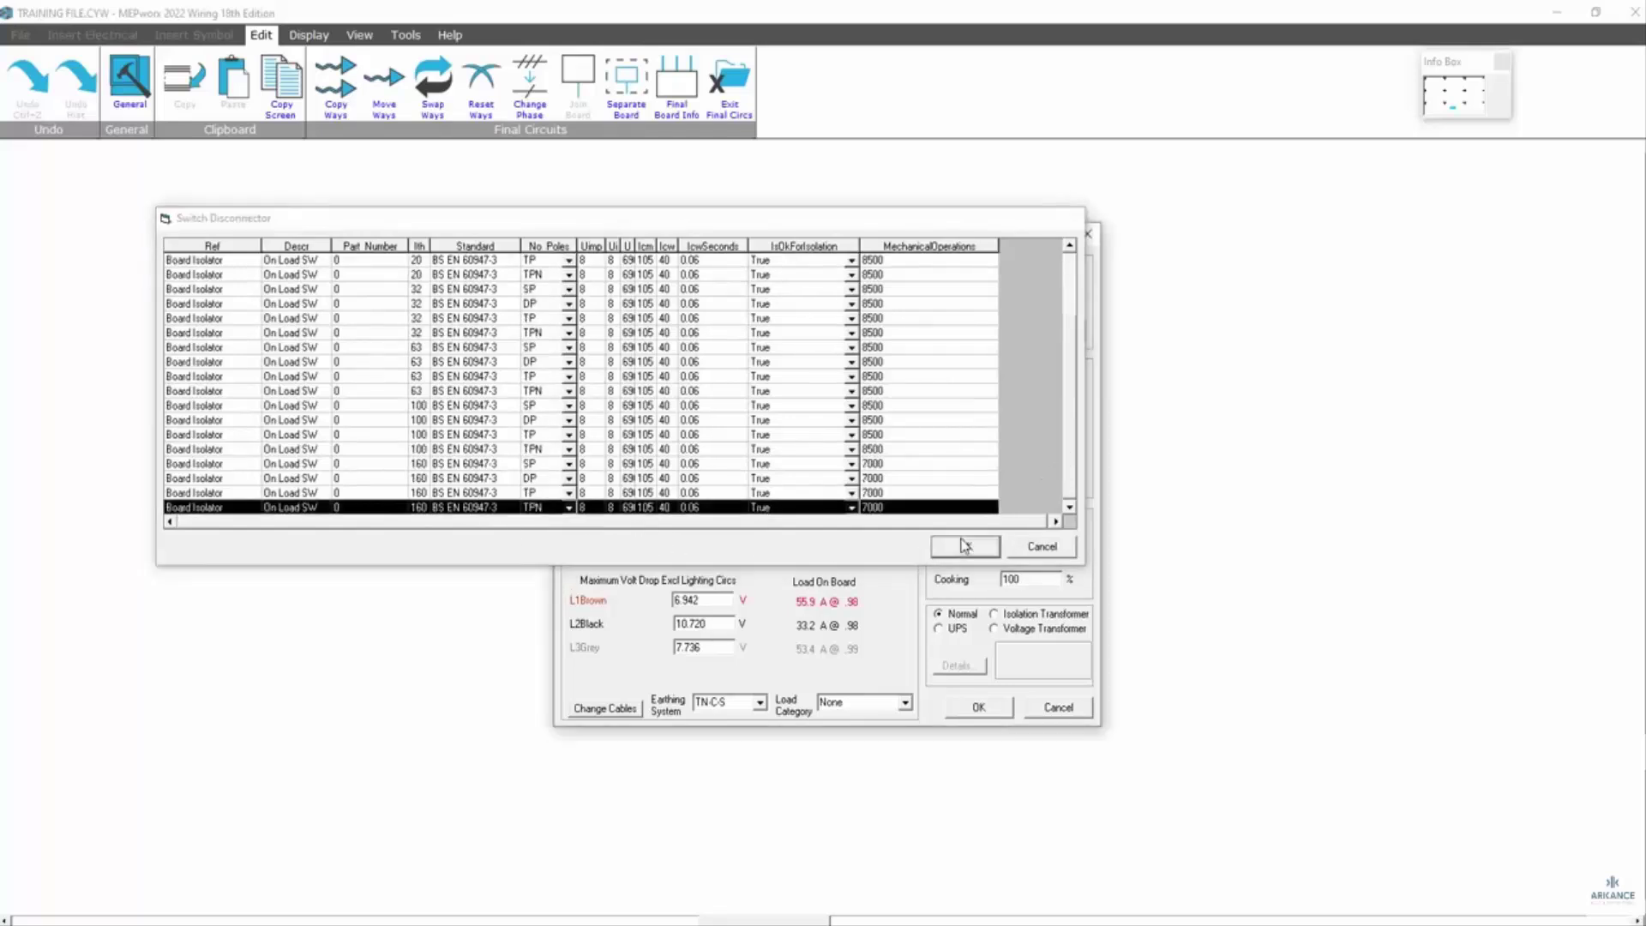
# Step: Apply the board details and allocate 4 ways to section 1 and 8 ways to section 2
pyautogui.click(976, 708)
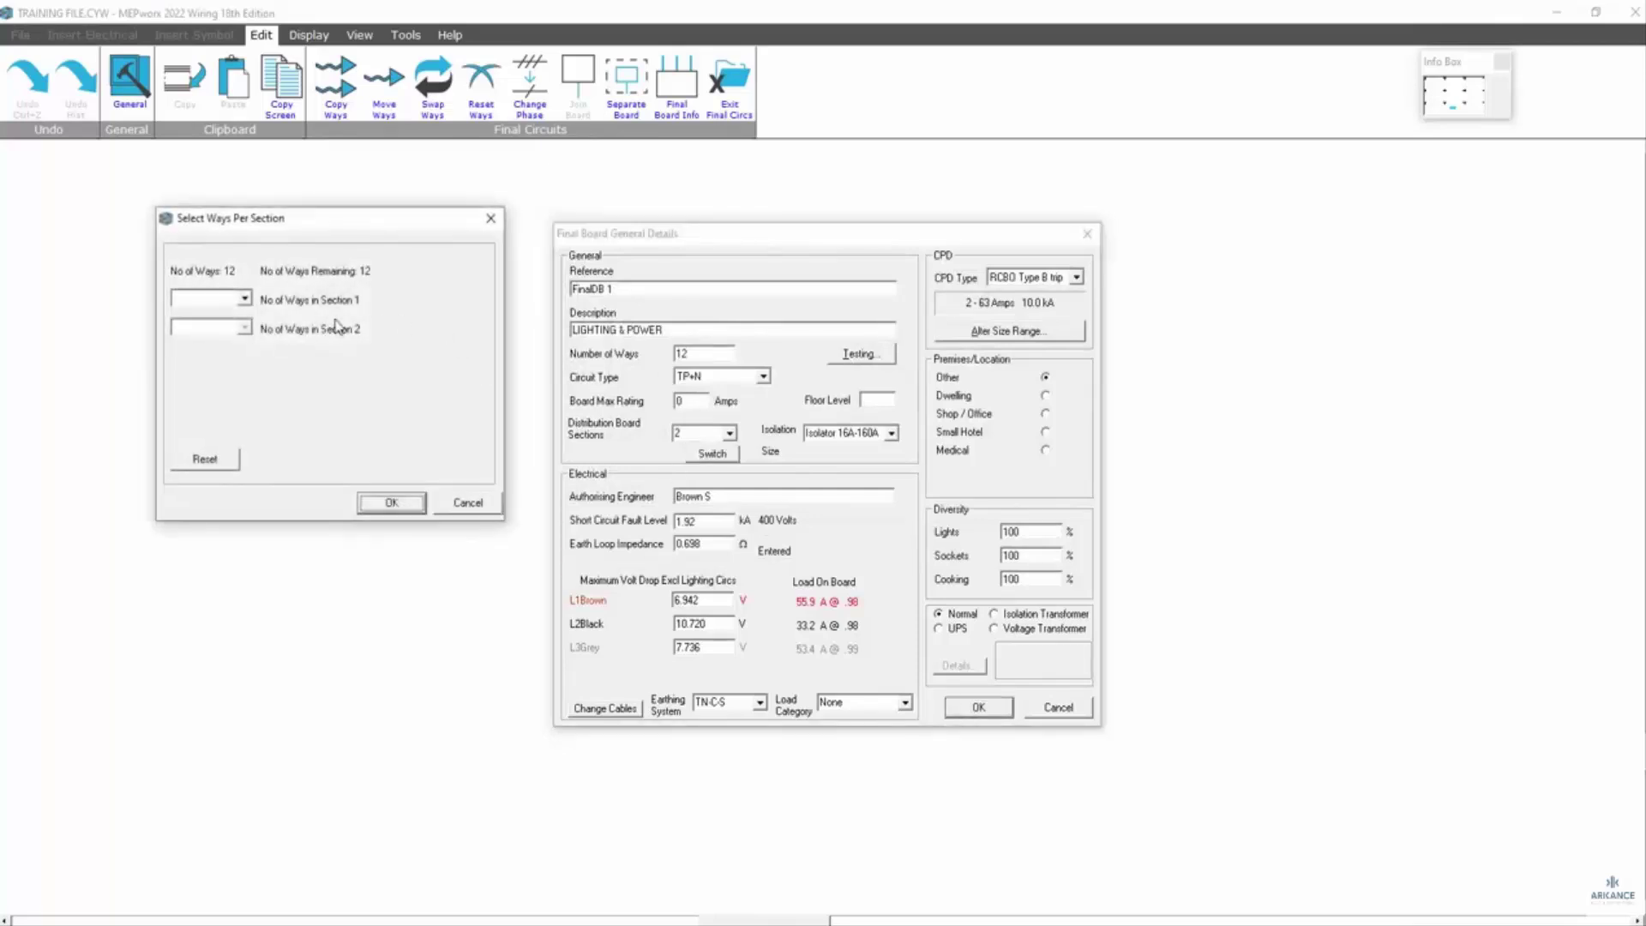
pyautogui.click(244, 299)
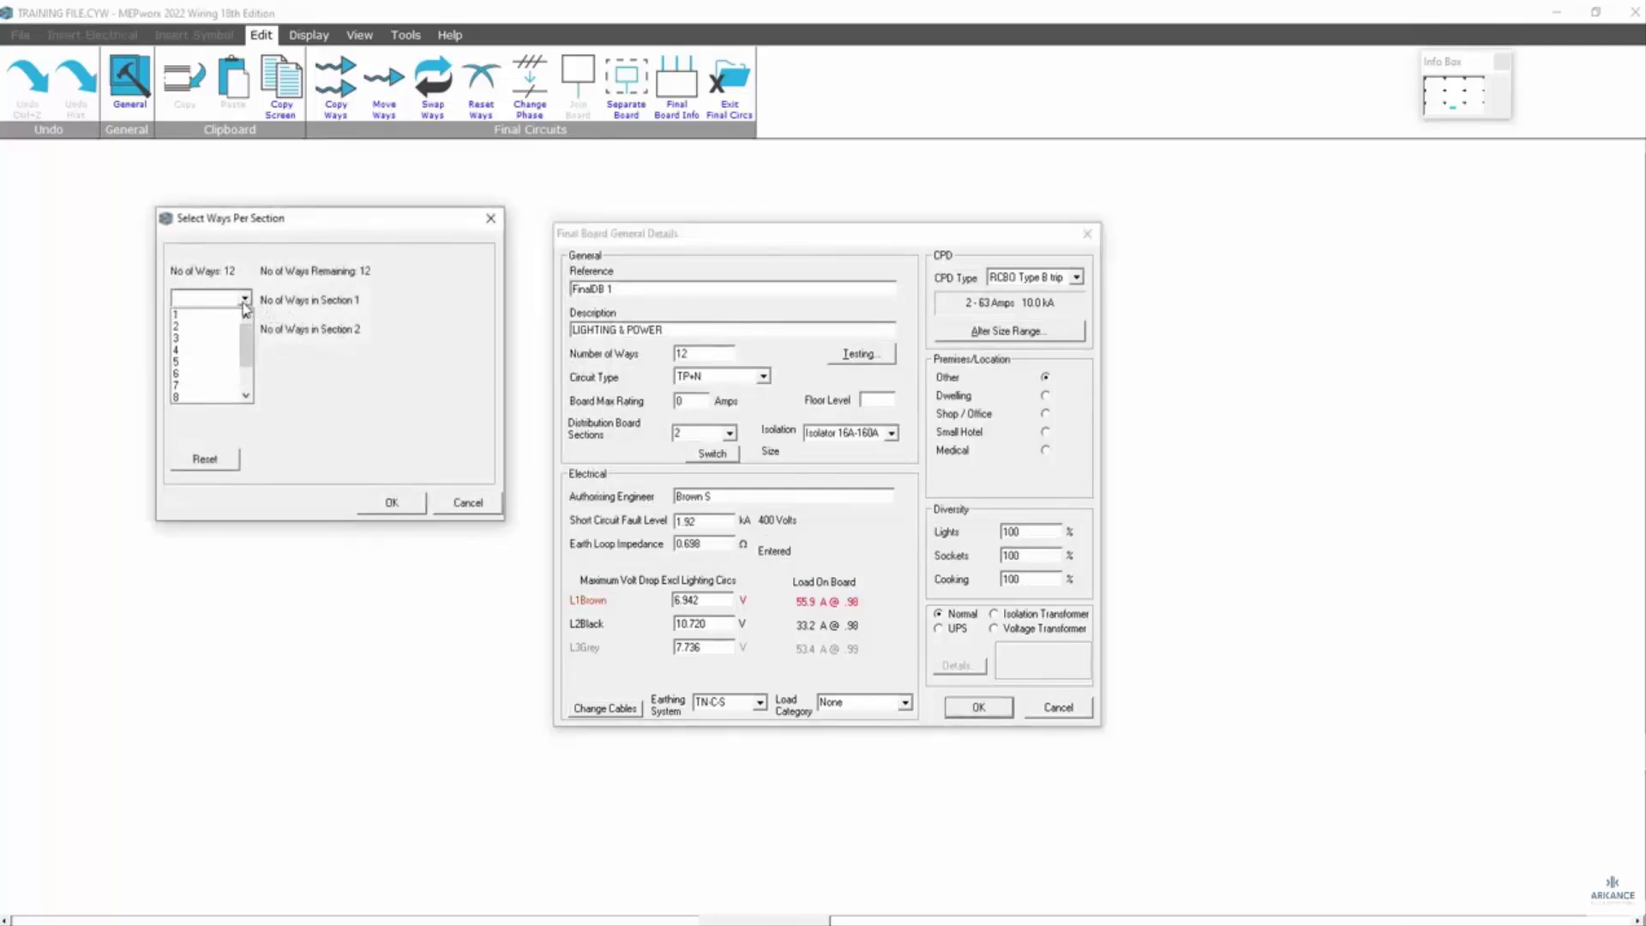
pyautogui.click(182, 349)
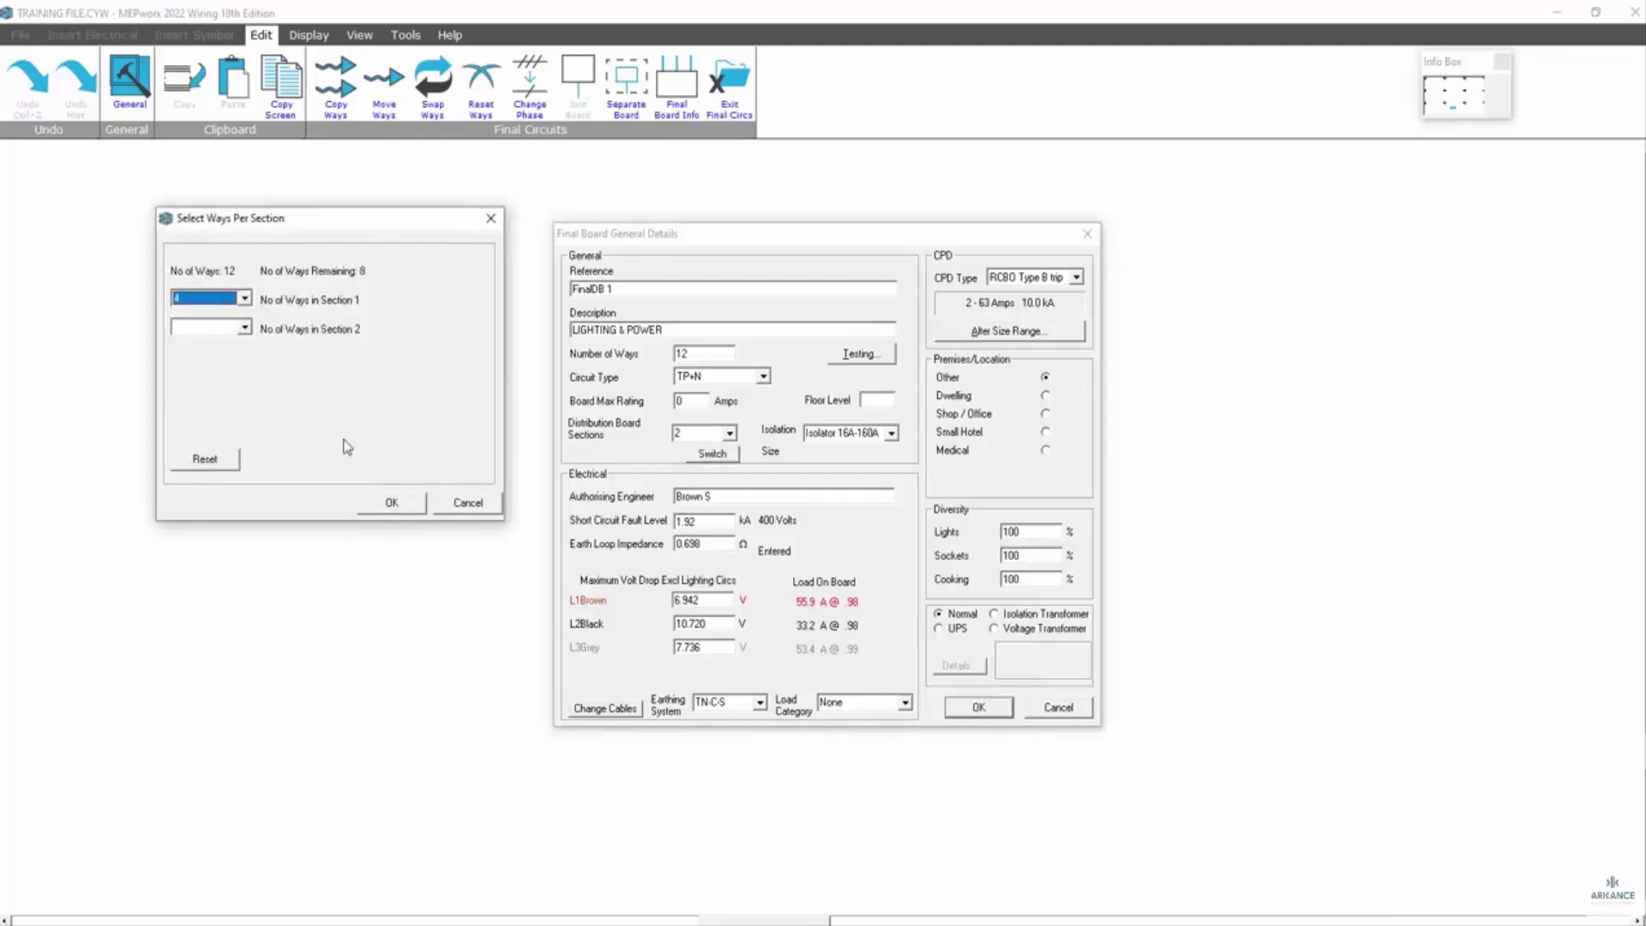
pyautogui.click(245, 328)
pyautogui.click(205, 425)
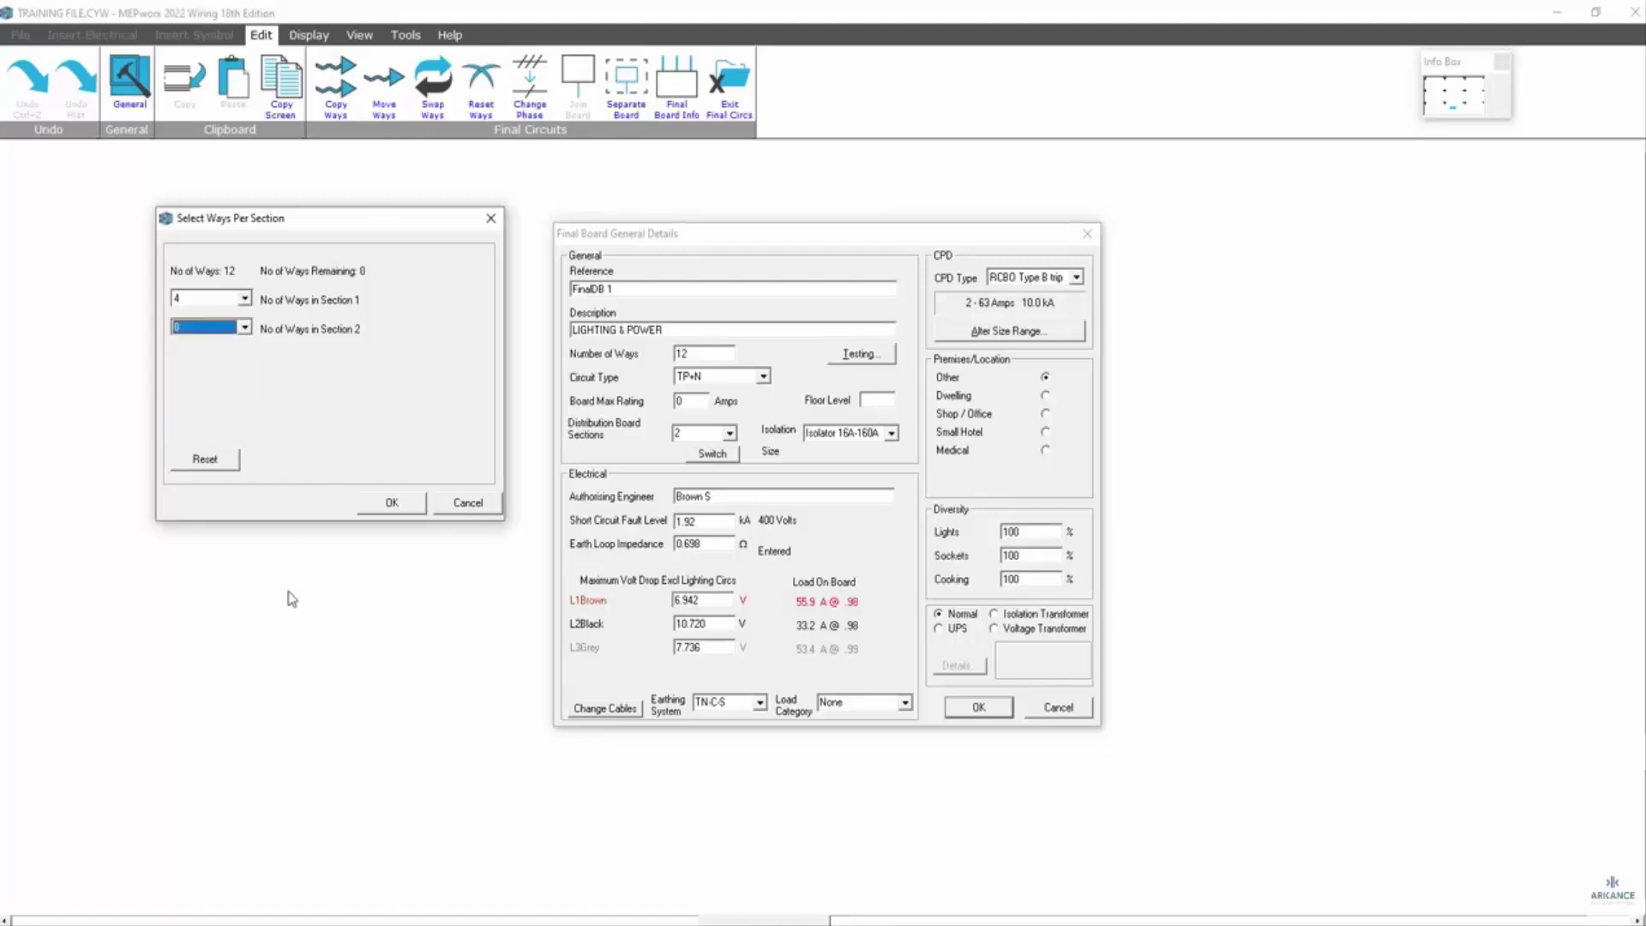
pyautogui.click(391, 506)
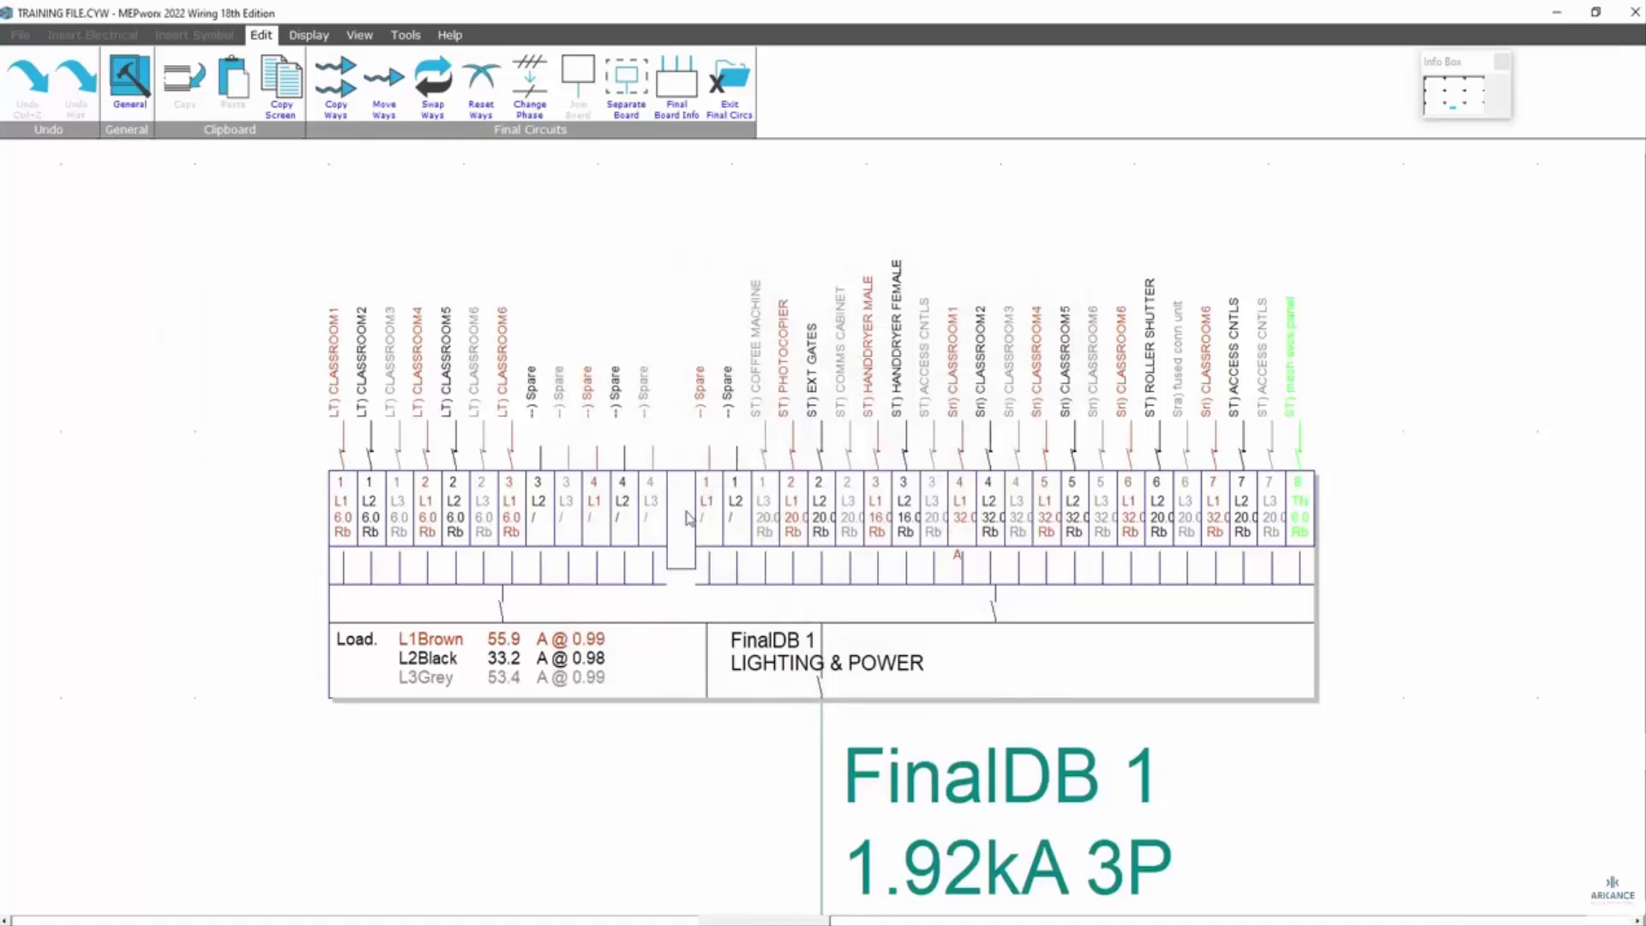
# Step: Give the first board section the description LIGHTING and the reference FinalDB 1_1 LIGHTING
pyautogui.doubleClick(514, 588)
pyautogui.click(667, 330)
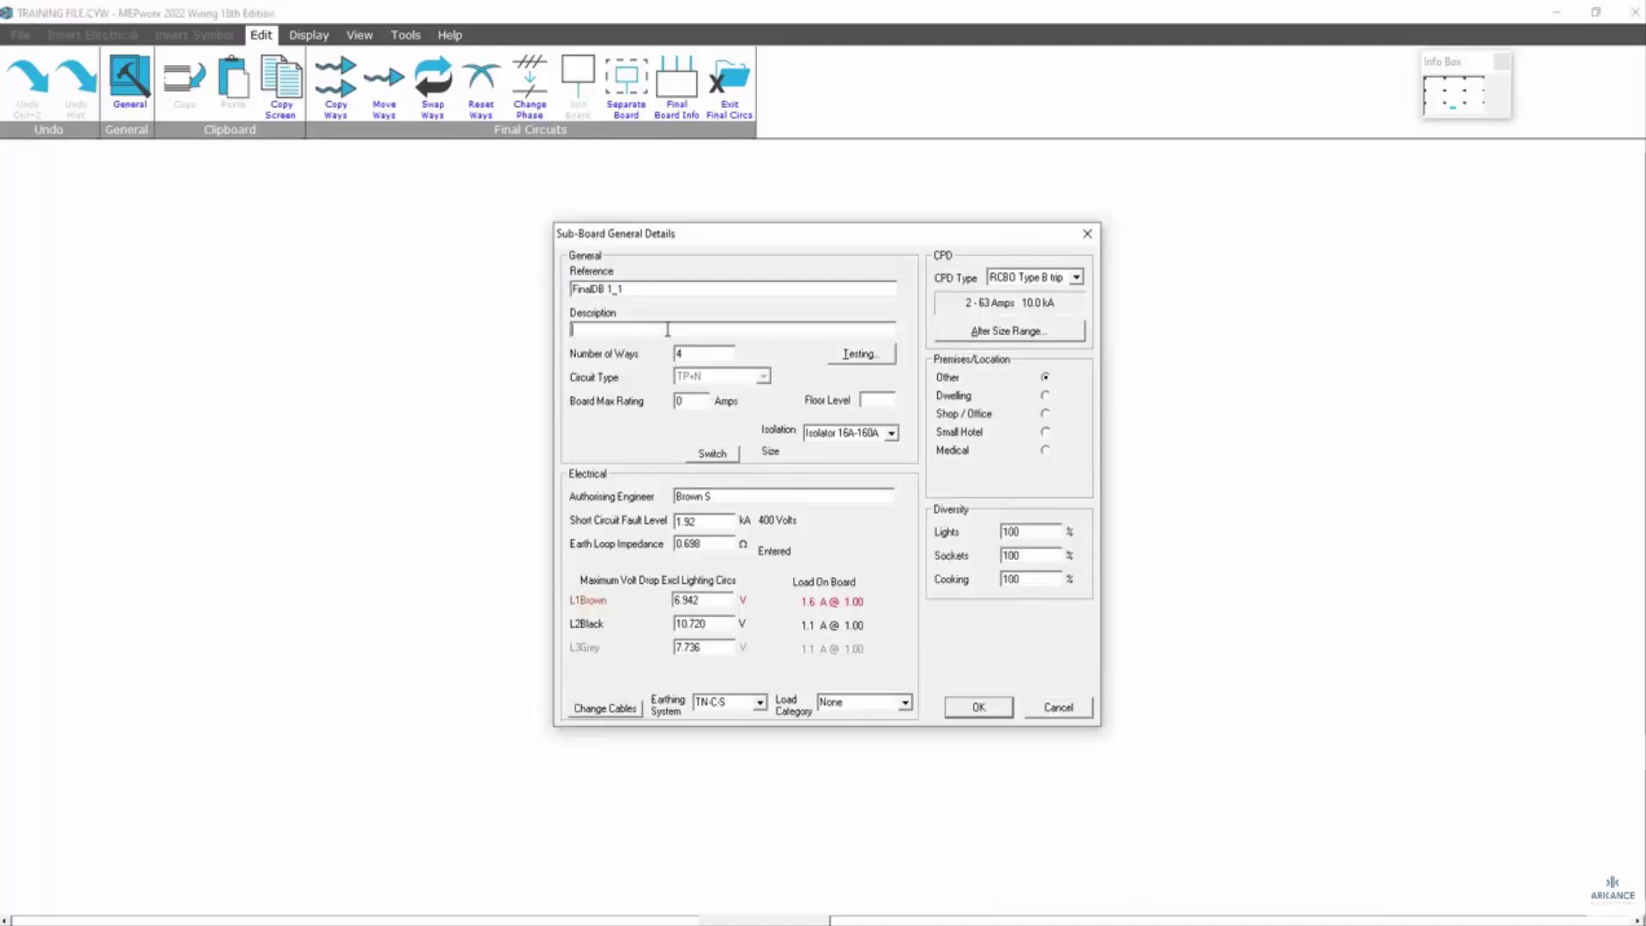
pyautogui.write('LIGHTING')
pyautogui.click(905, 704)
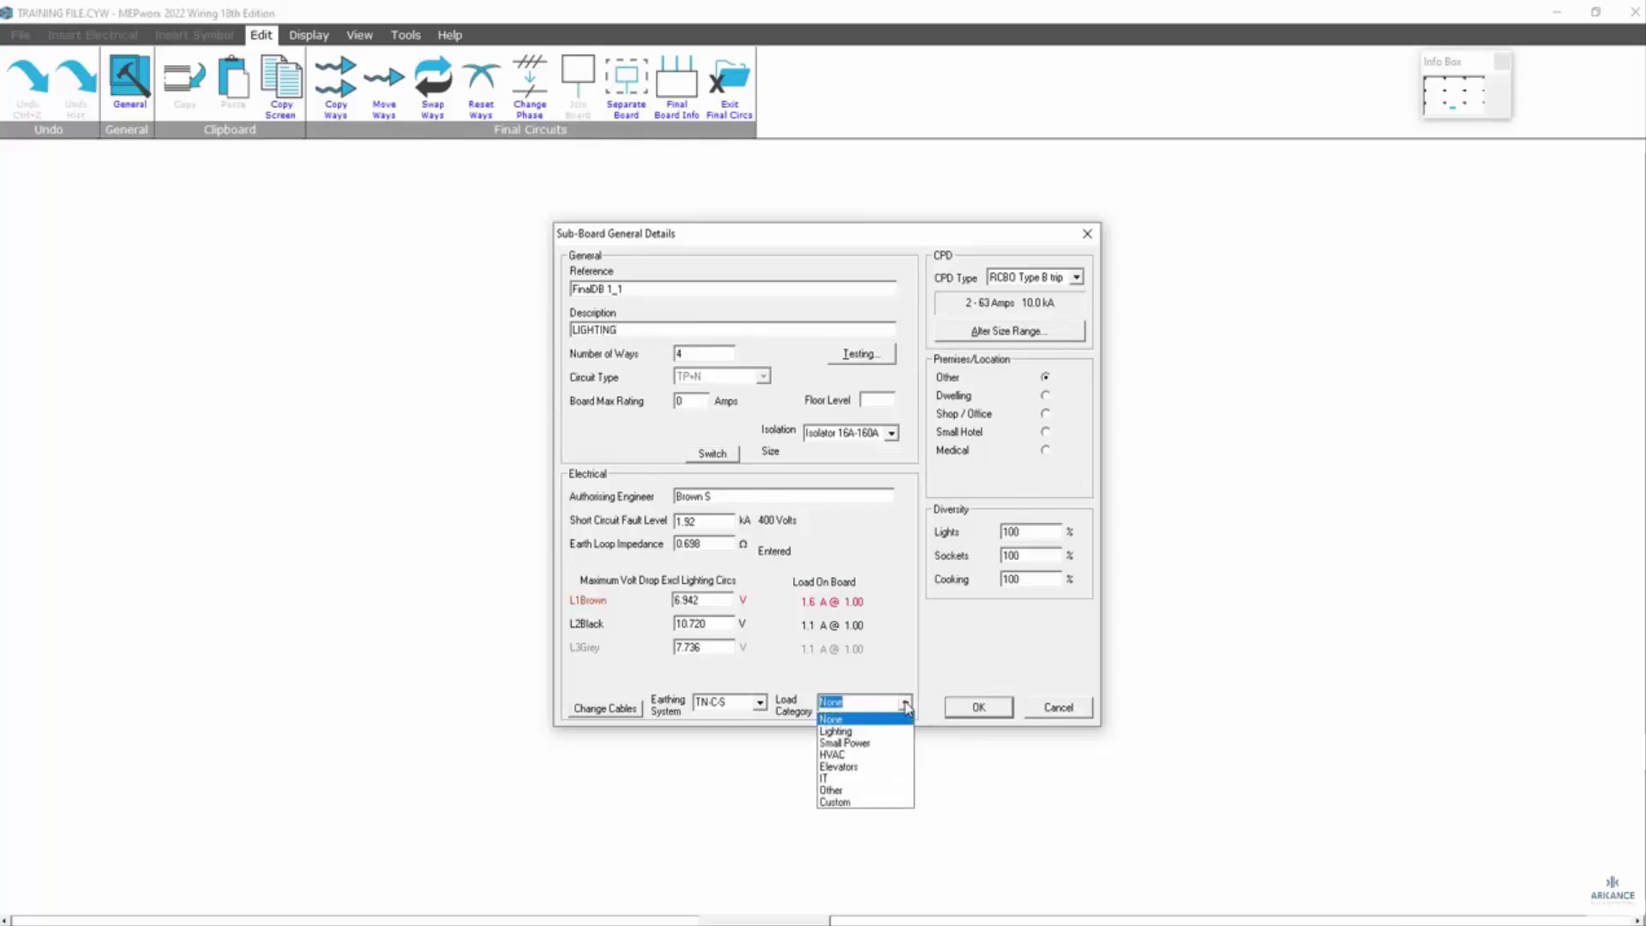
pyautogui.click(633, 291)
pyautogui.click(632, 289)
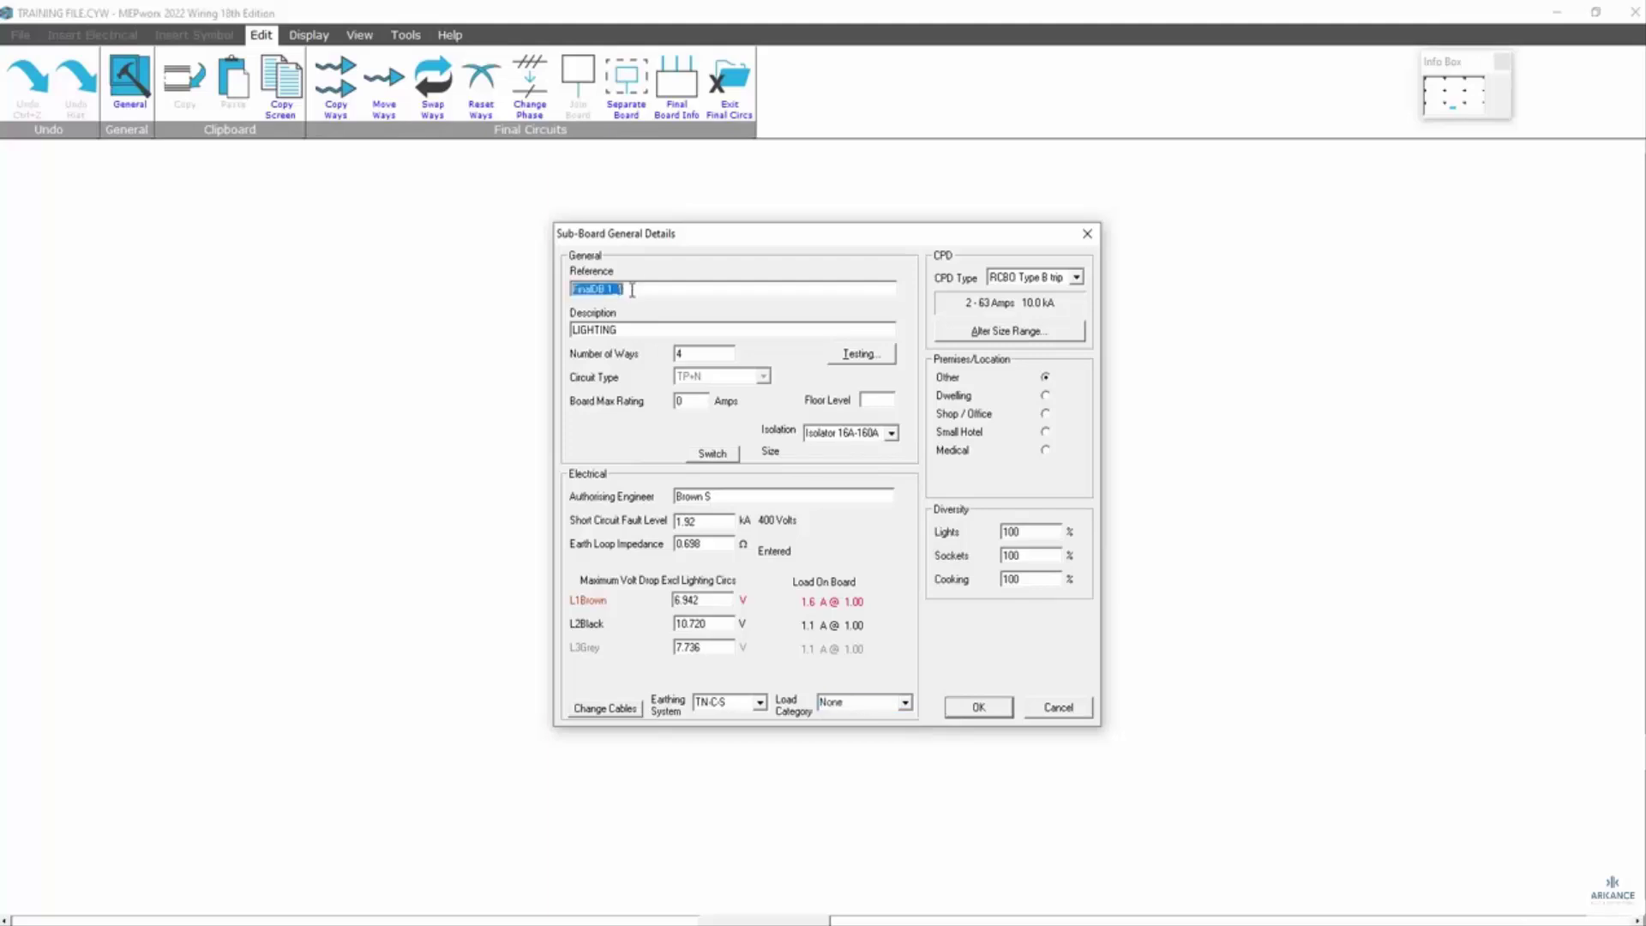
pyautogui.click(632, 290)
pyautogui.write('IGHTING')
# Step: Set the first section's load category to Lighting and apply its sub-board details
pyautogui.click(906, 704)
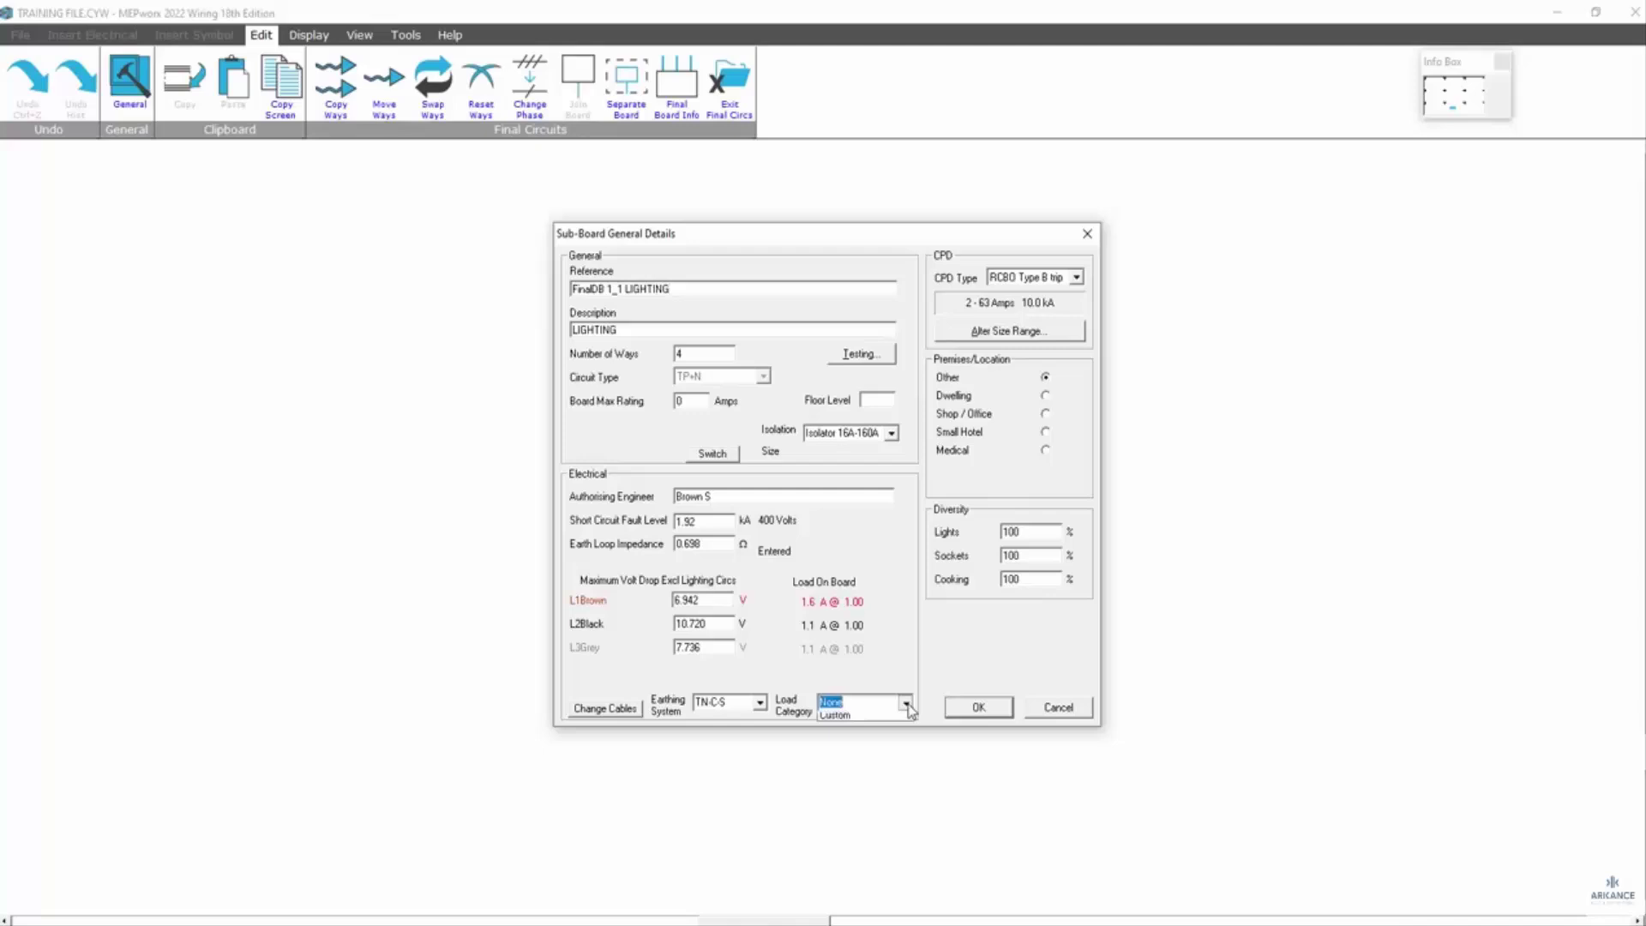
pyautogui.click(857, 726)
pyautogui.click(977, 712)
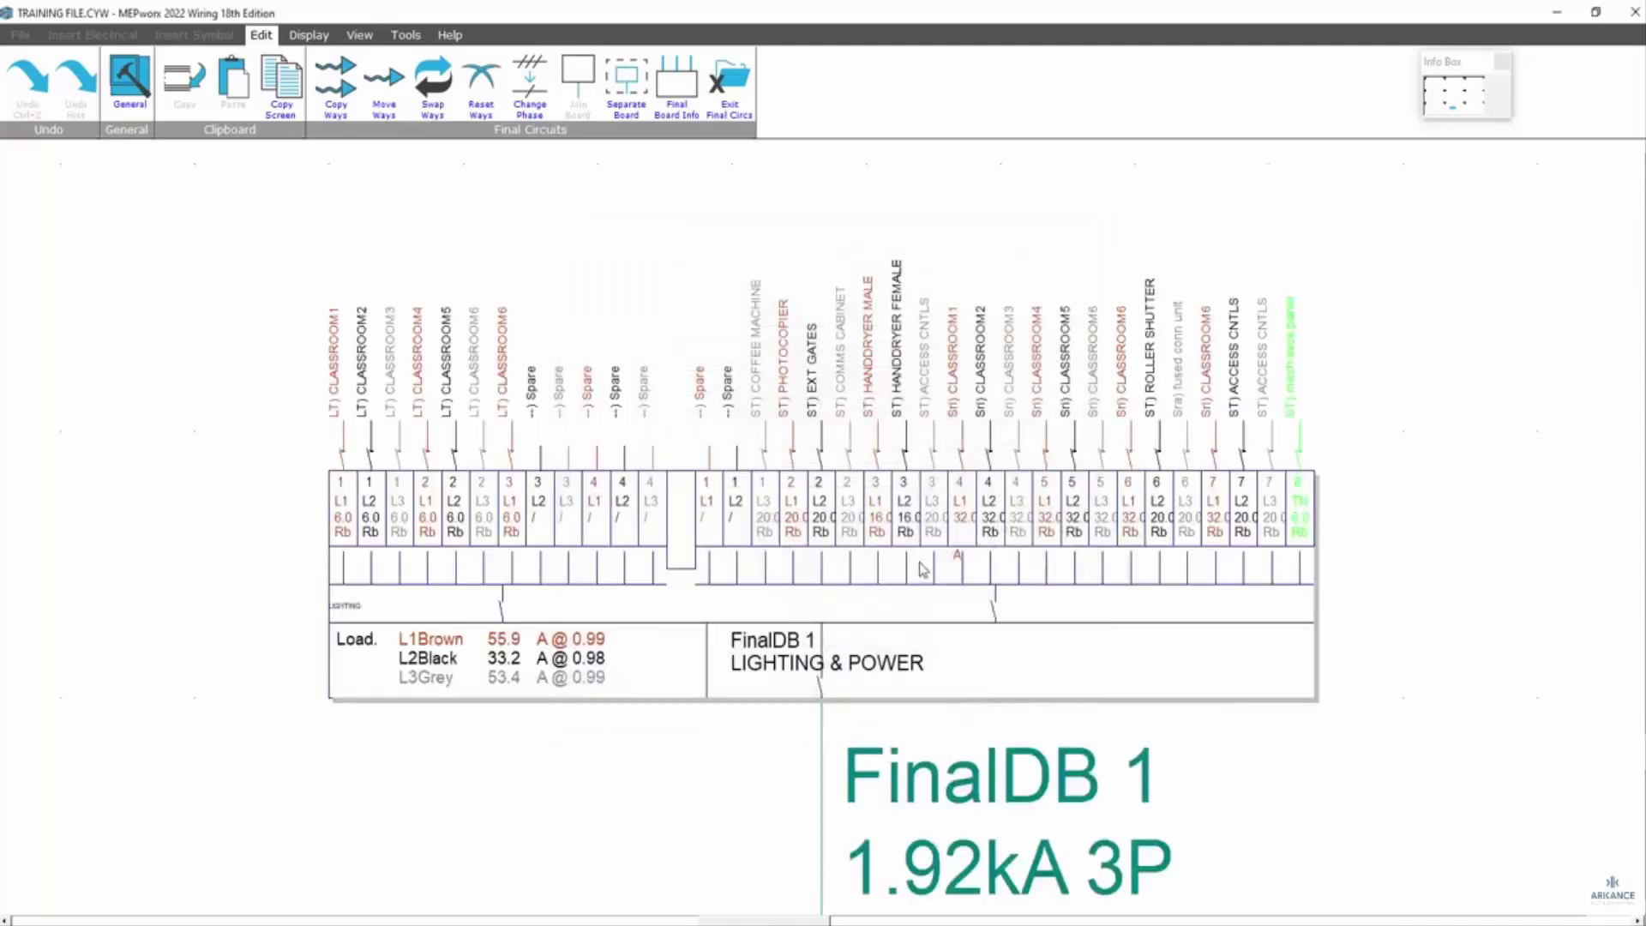
# Step: Set the second board section's reference to FinalDB 1_2 SMALL POWER
pyautogui.doubleClick(1047, 573)
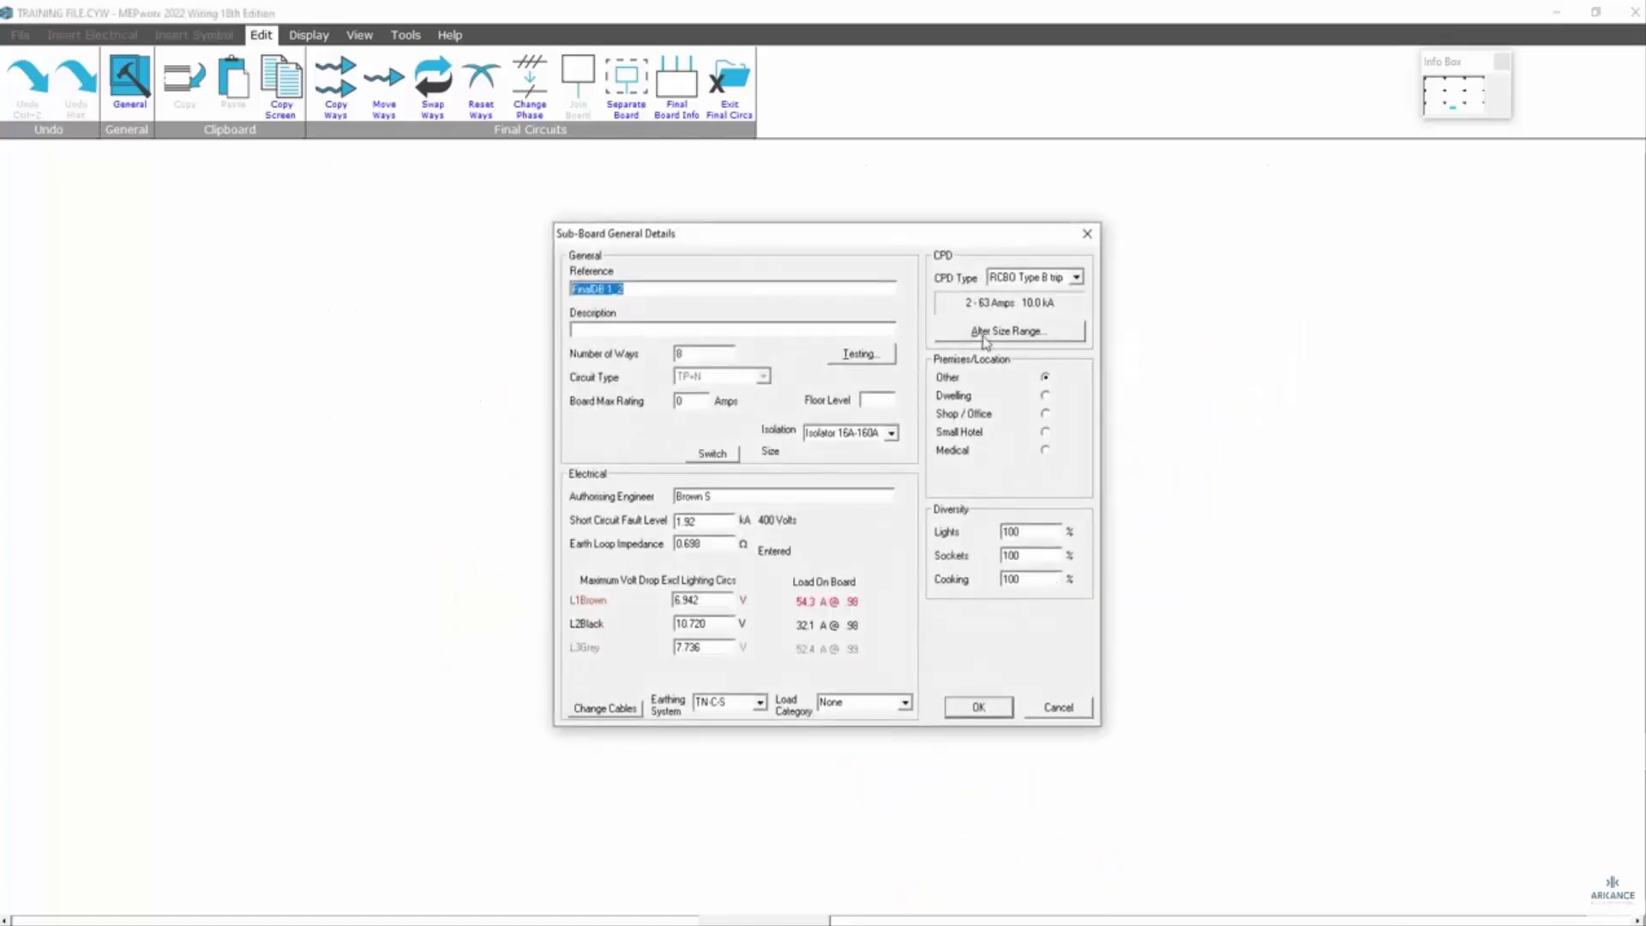
pyautogui.click(630, 285)
pyautogui.write('sMALL pOWER')
pyautogui.click(661, 289)
pyautogui.press('BackSpace')
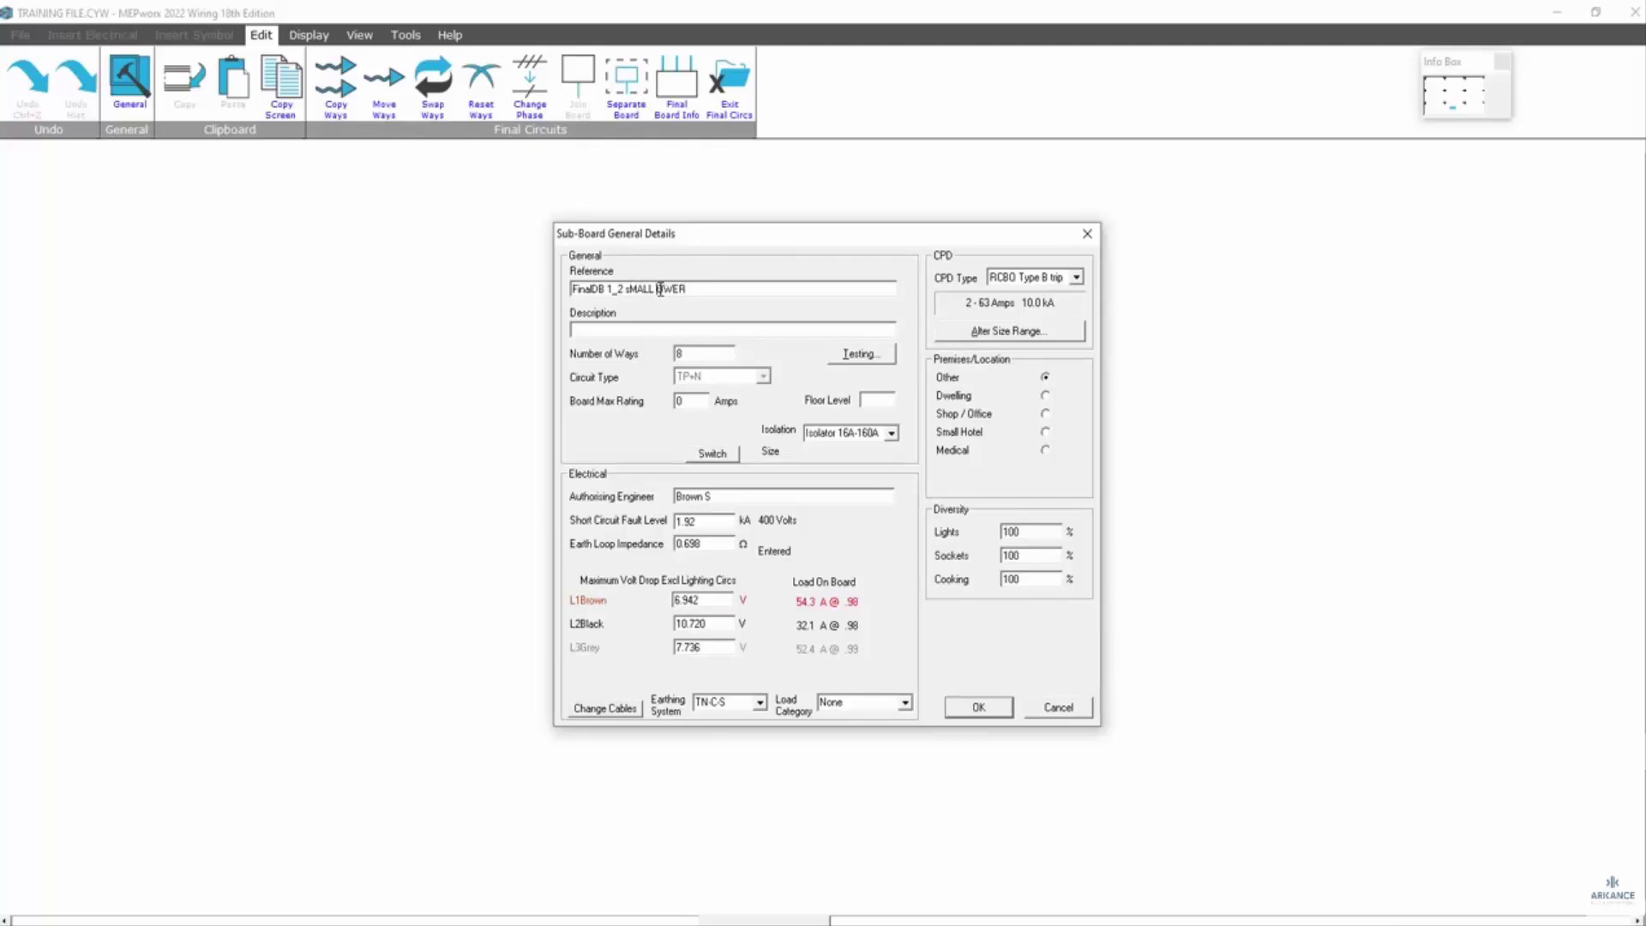
pyautogui.write('p')
pyautogui.press('BackSpace')
pyautogui.write('P')
pyautogui.press('BackSpace')
pyautogui.write('S')
# Step: Give the second section the description SMALL POWER and load category Small Power, and apply its details
pyautogui.click(616, 331)
pyautogui.write('SMALL POWER')
pyautogui.click(907, 705)
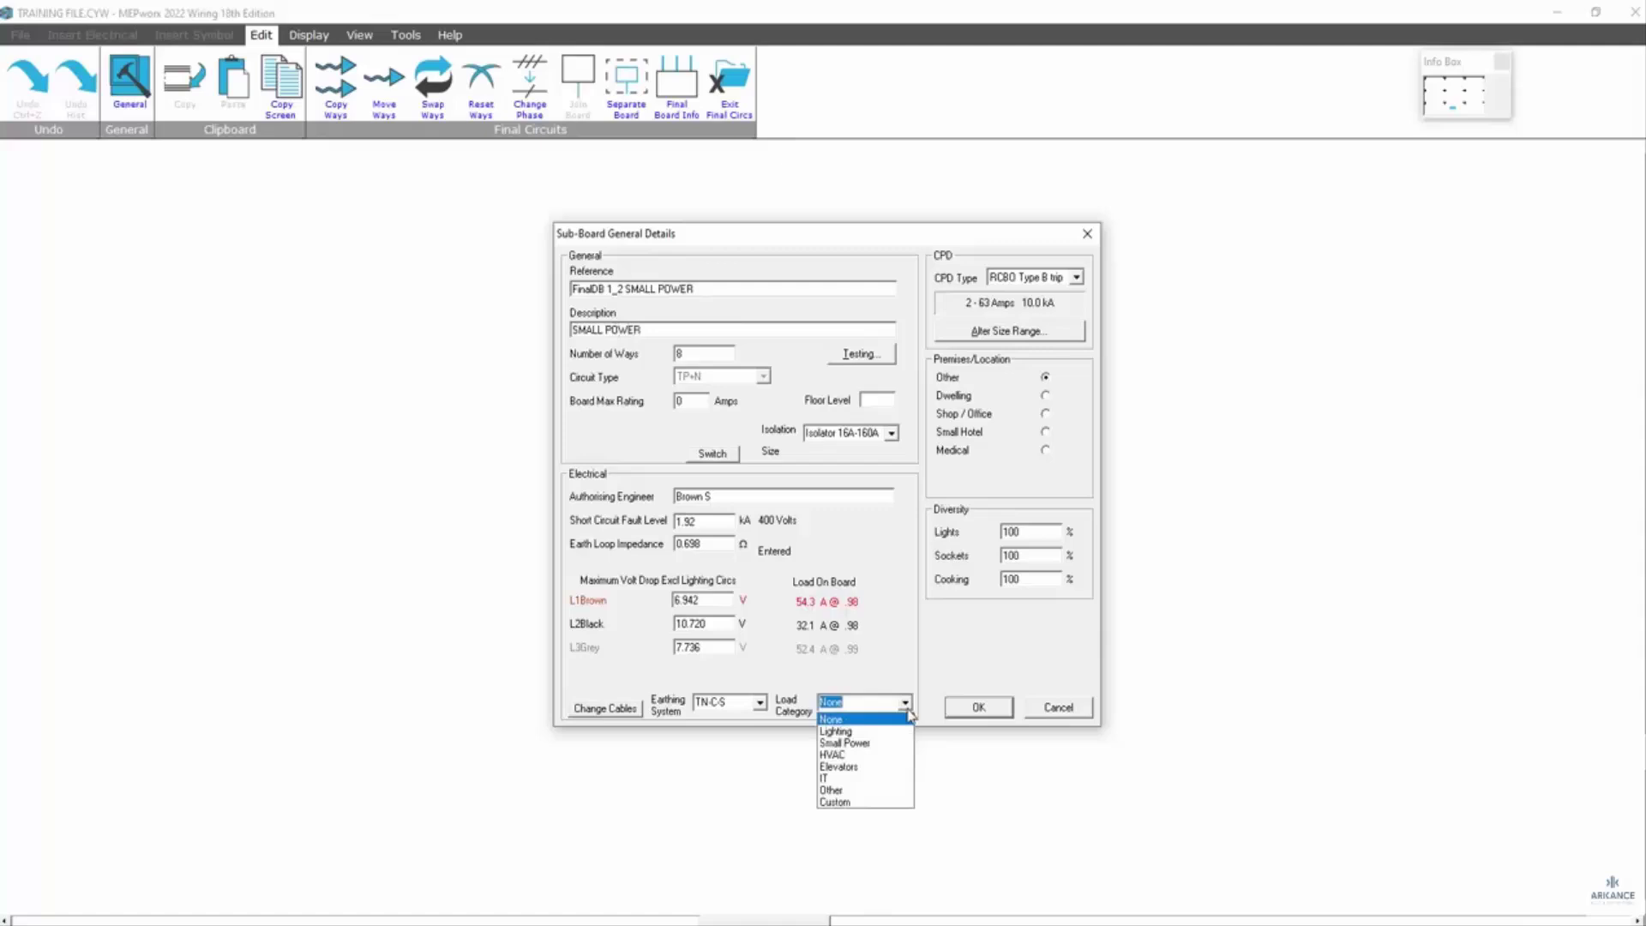
pyautogui.click(845, 742)
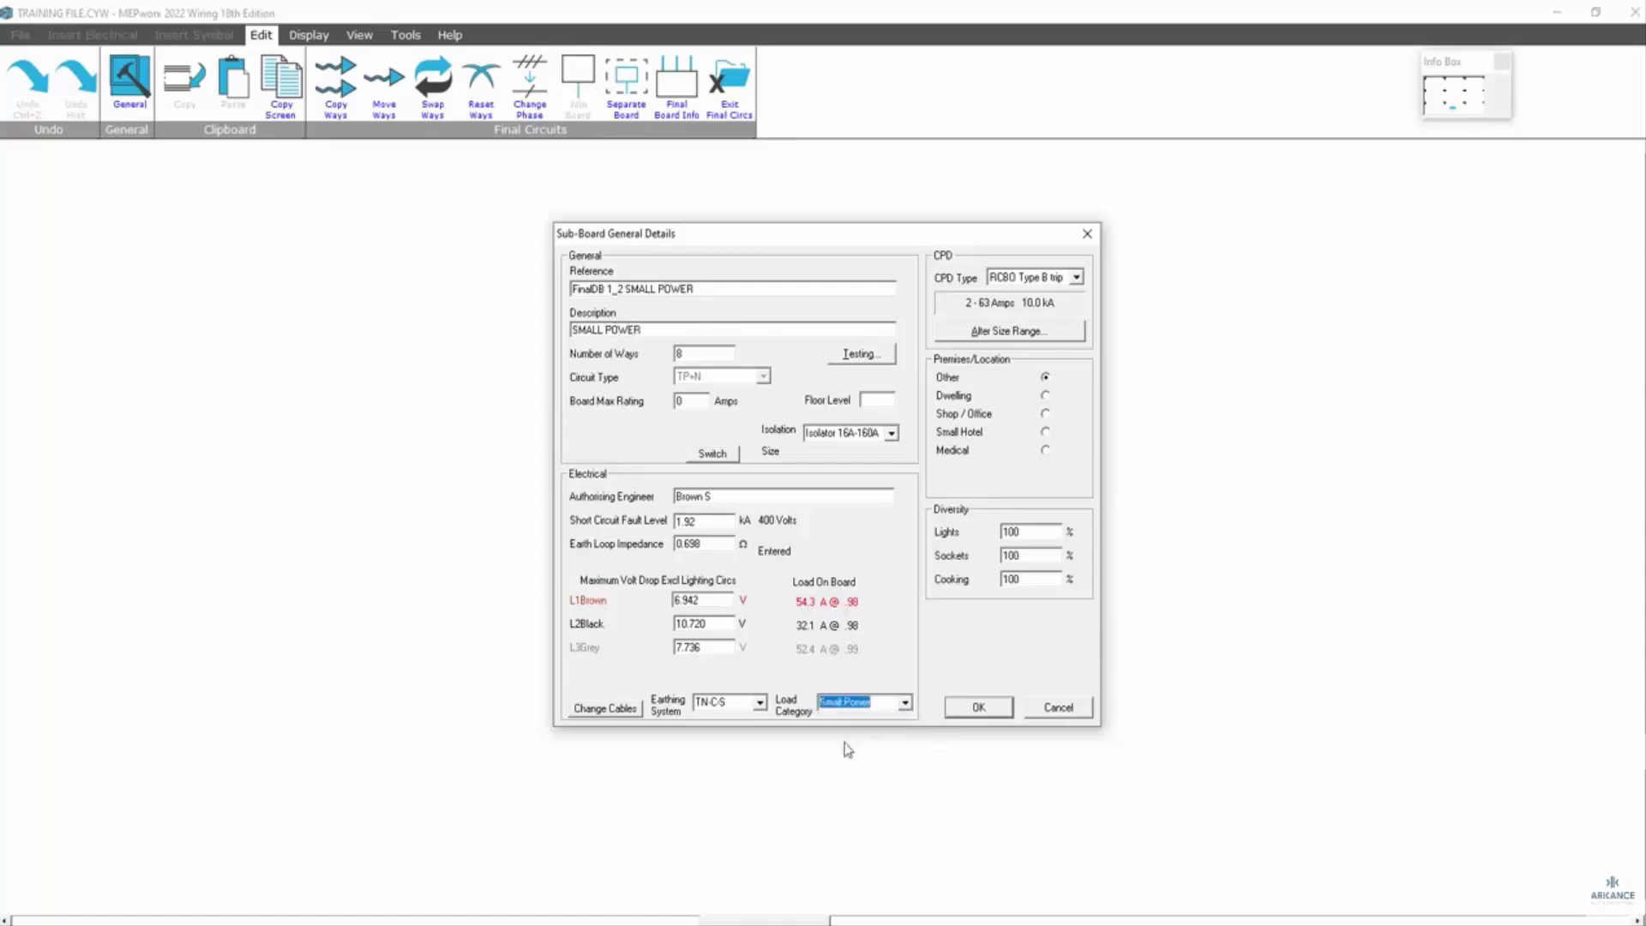
pyautogui.click(976, 708)
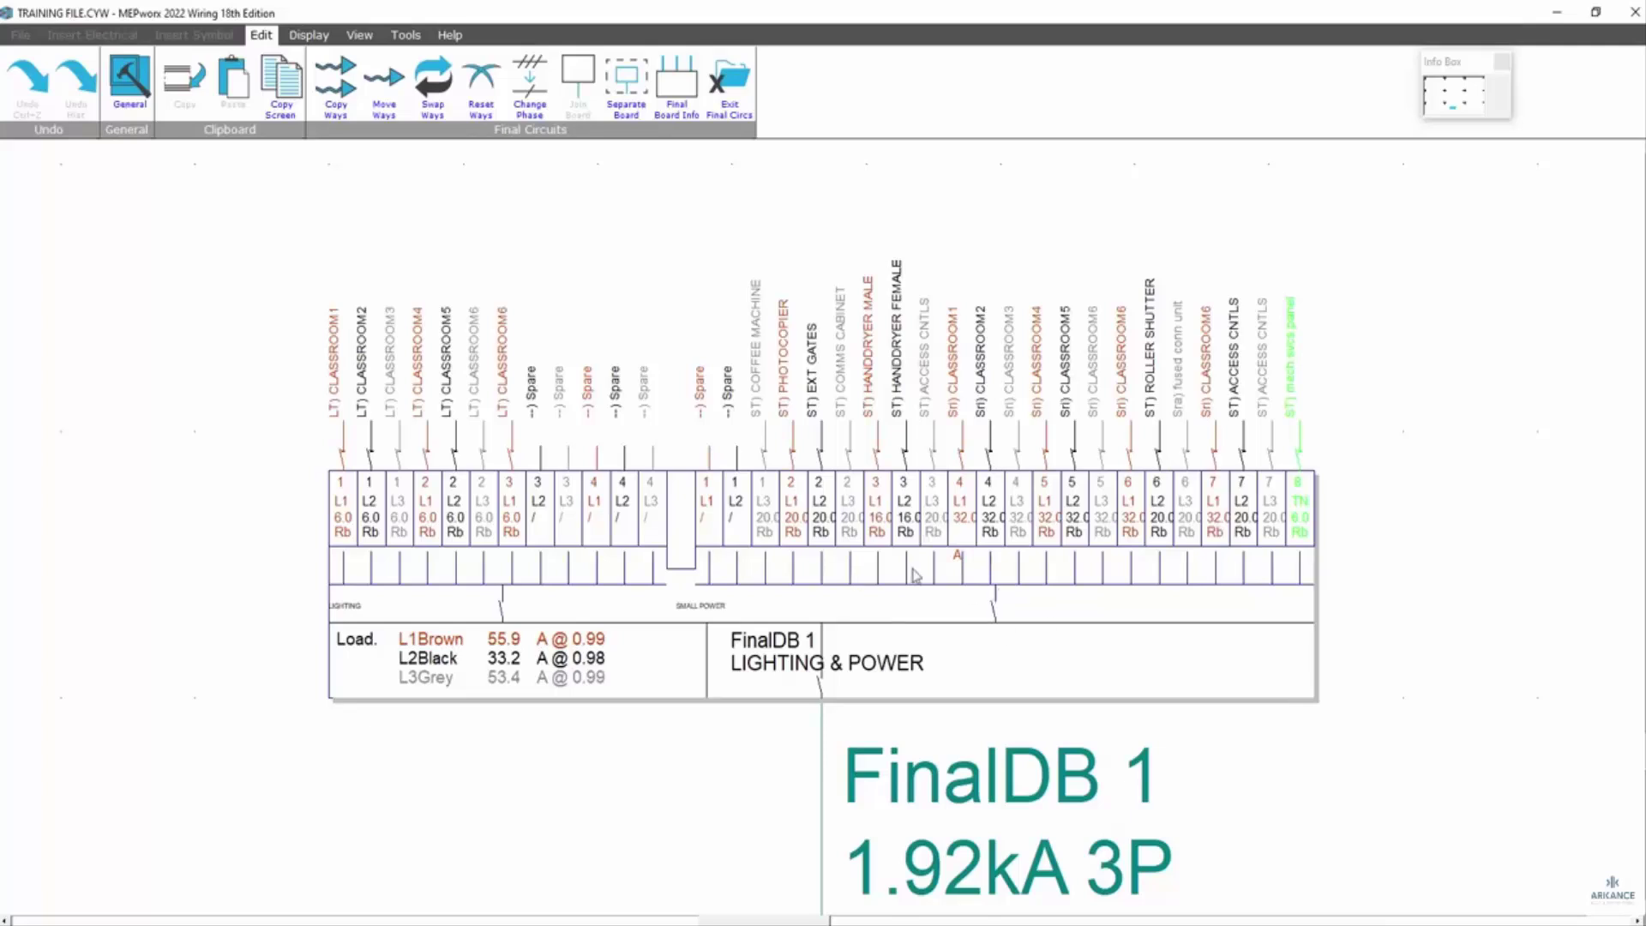
# Step: Exit the final circuits view and widen the FinalDB 1 board symbol on the schematic
pyautogui.click(721, 101)
pyautogui.click(900, 572)
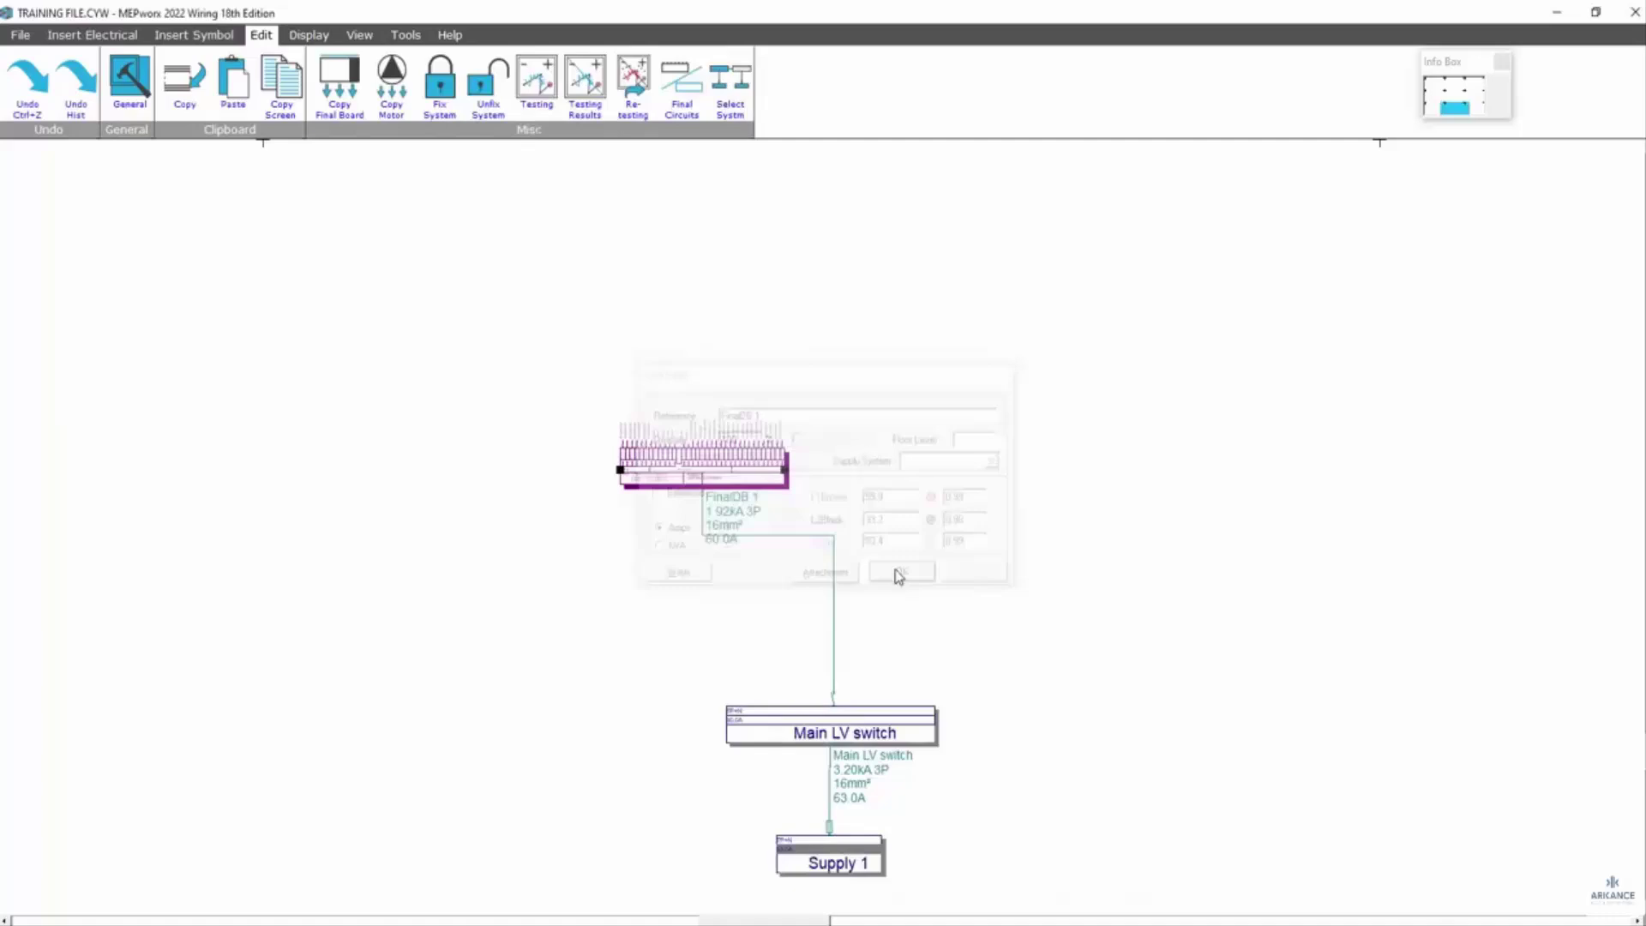
pyautogui.moveTo(785, 469); pyautogui.dragTo(816, 470)
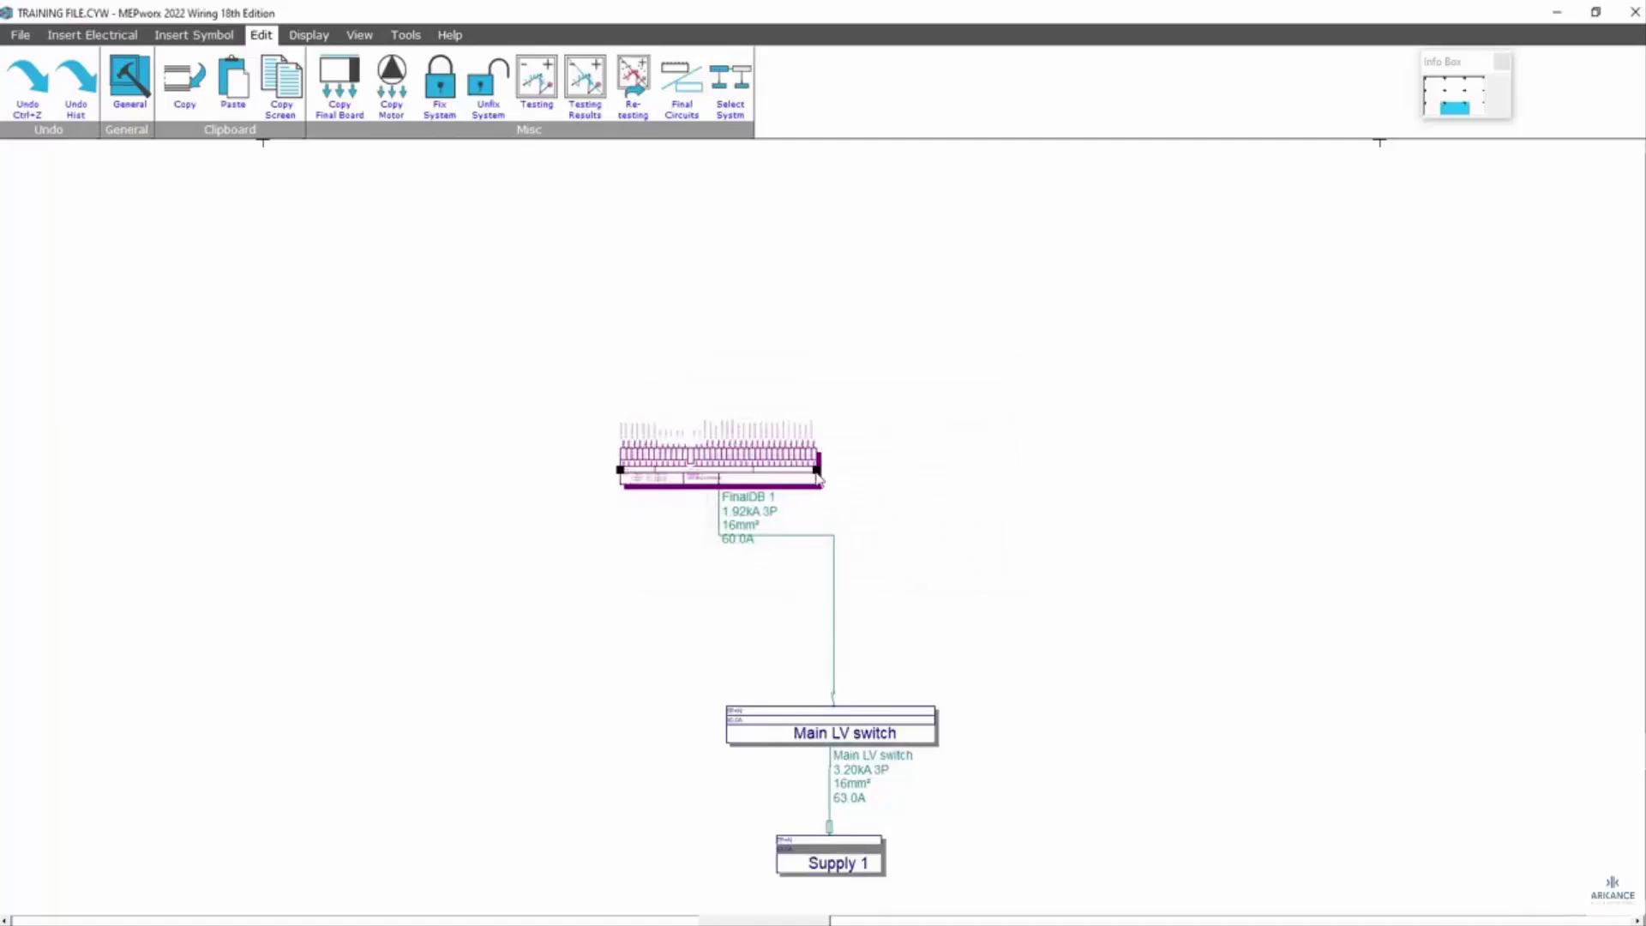
# Step: Reopen the FinalDB 1 board from the schematic
pyautogui.doubleClick(761, 480)
pyautogui.click(703, 575)
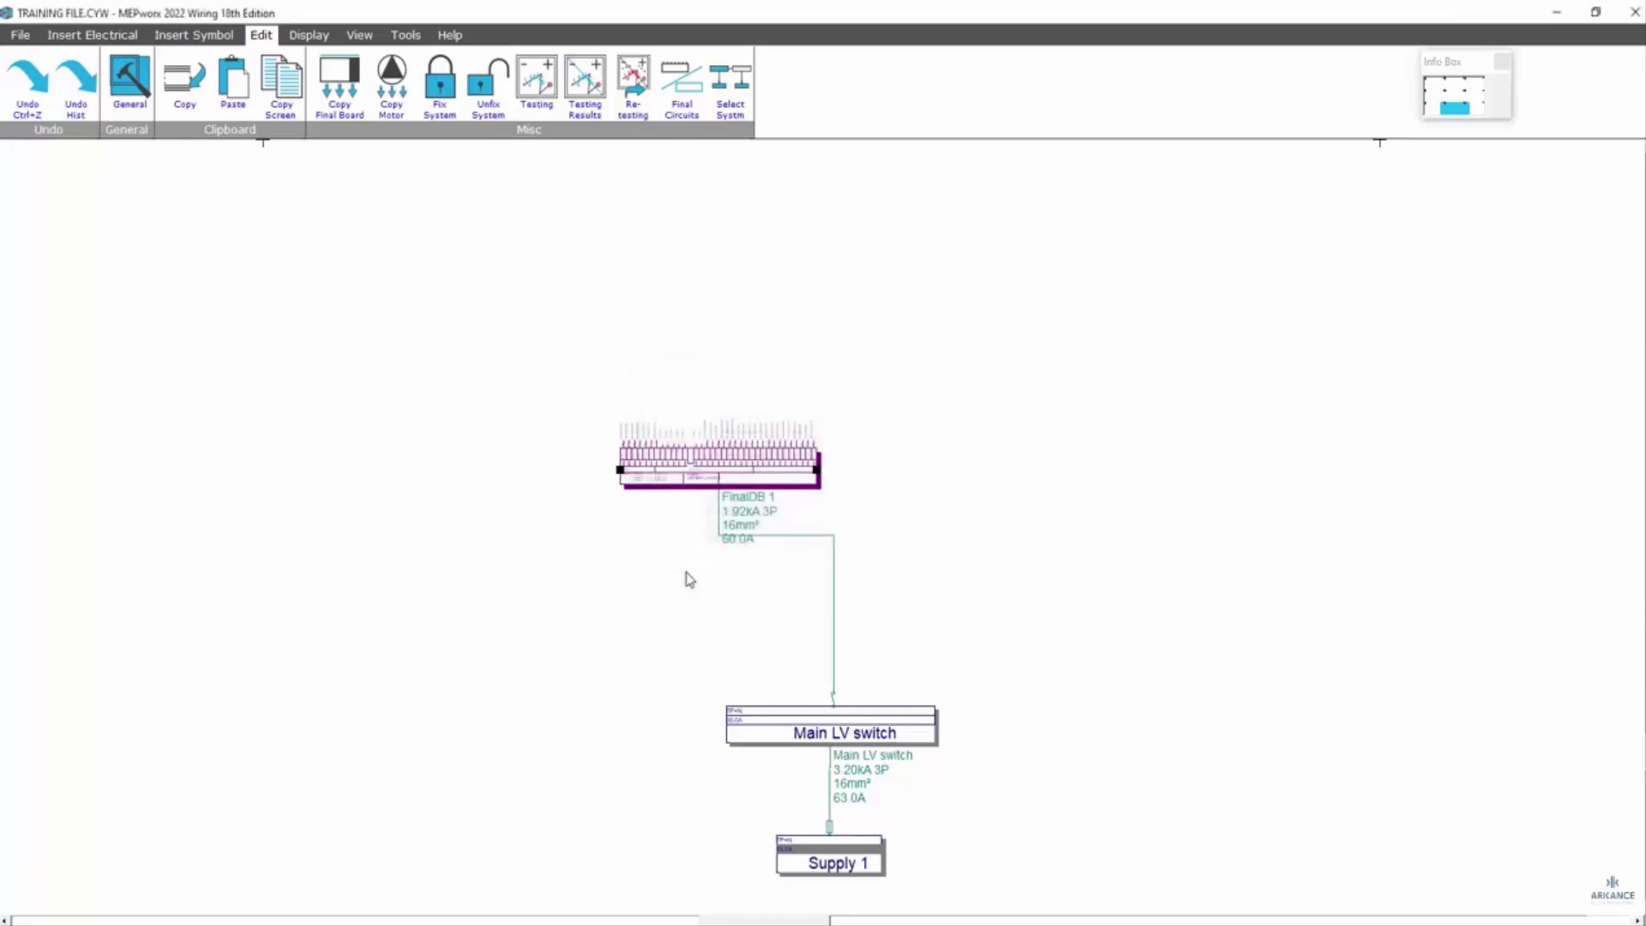